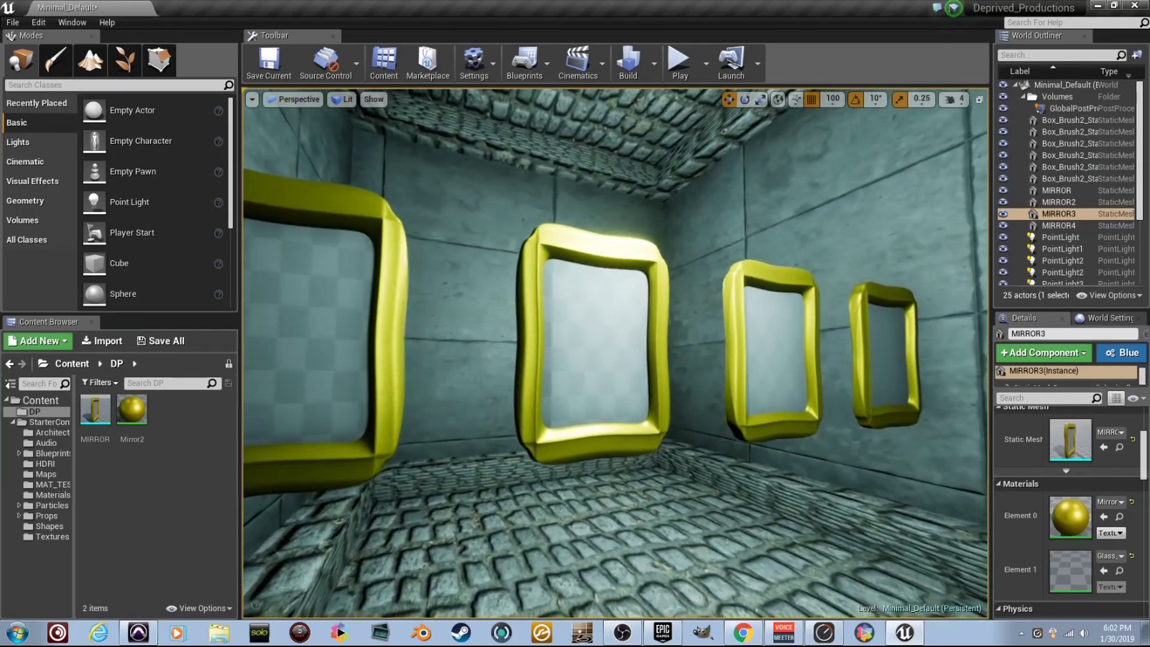
right_click_drag(615, 352, 441, 352)
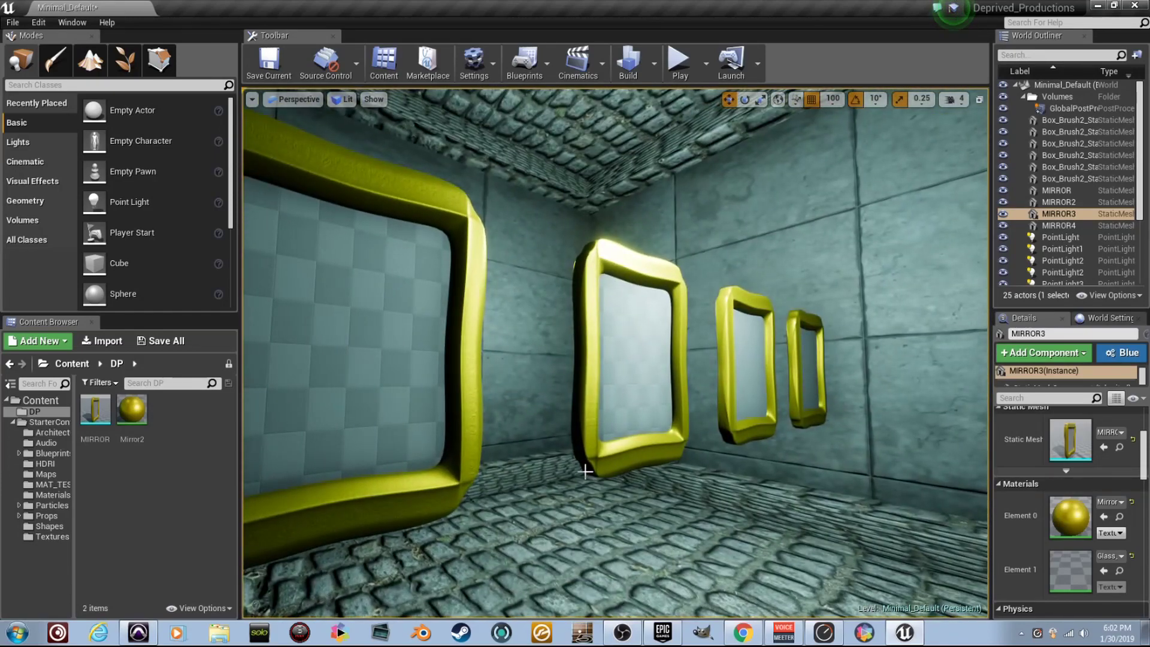
right_click_drag(585, 472, 584, 471)
left_click(95, 410)
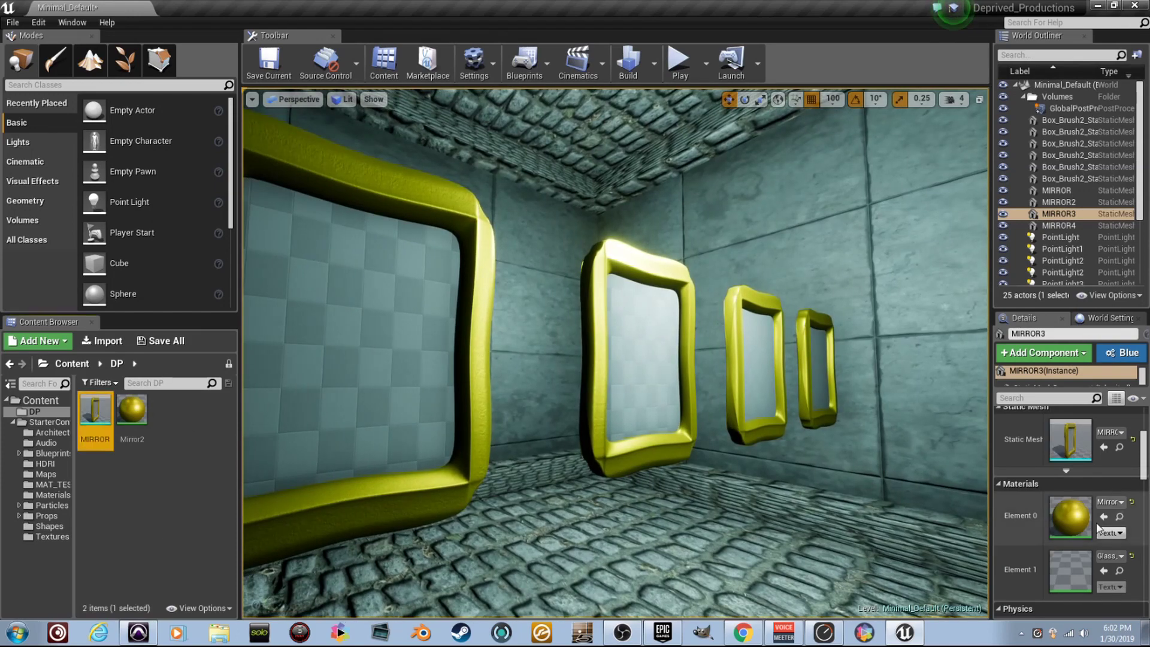
right_click_drag(524, 432, 479, 431)
right_click_drag(499, 349, 509, 354)
right_click_drag(681, 316, 680, 315)
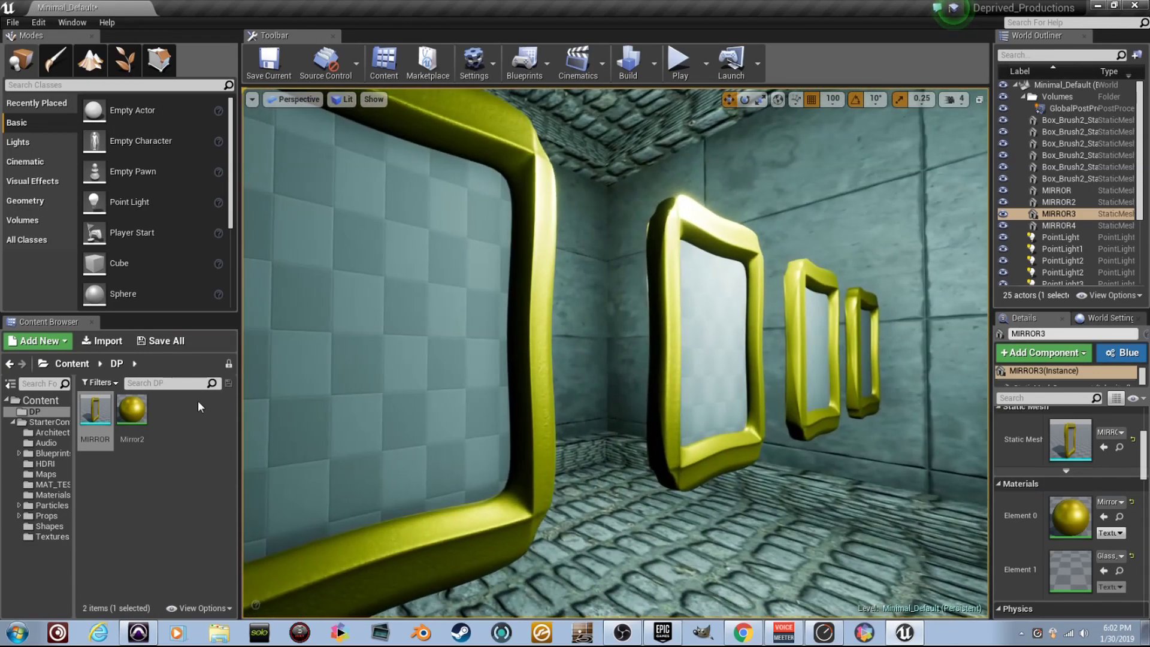
Create a new material named Glaass_1 in the DP folder
right_click(206, 415)
left_click(280, 198)
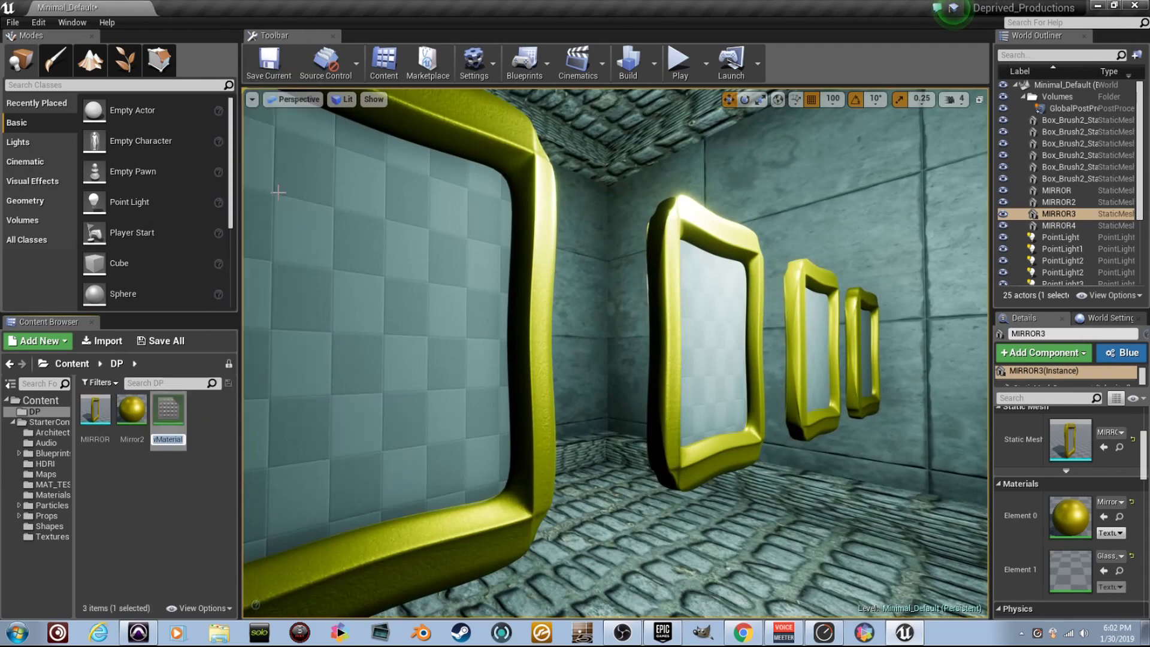
type("Glaass_1")
key("Return")
Apply the Glaass_1 material to the glass pane of the MIRROR3 mesh in the level
right_click_drag(326, 434, 274, 430)
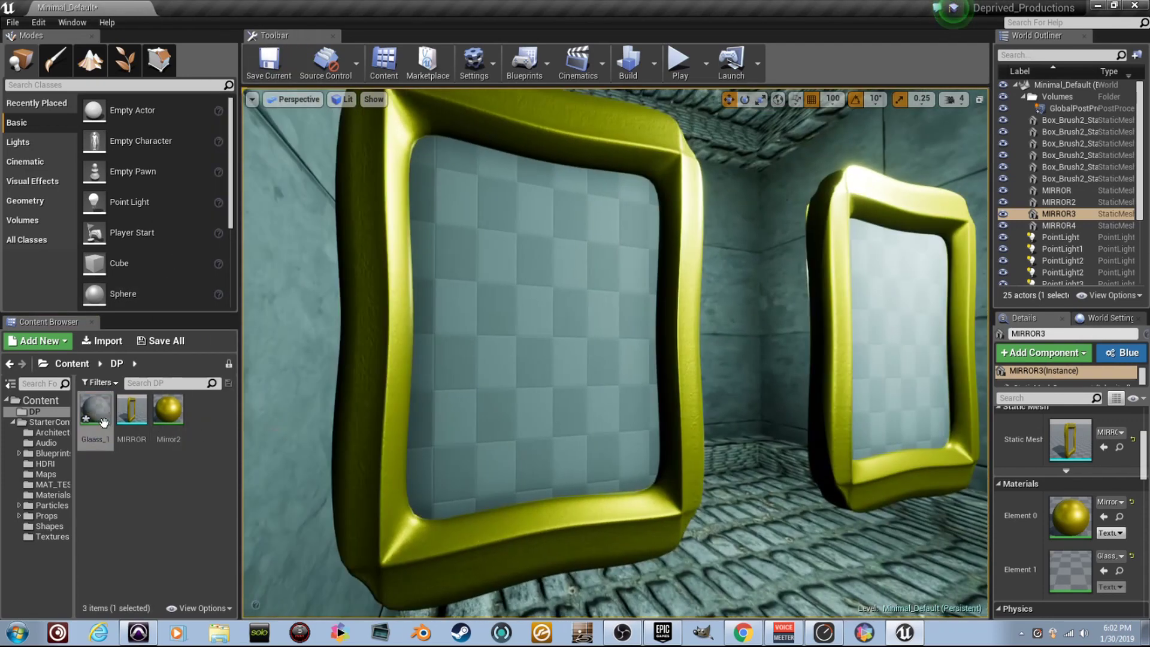
left_click_drag(104, 422, 498, 358)
right_click_drag(498, 358, 456, 417)
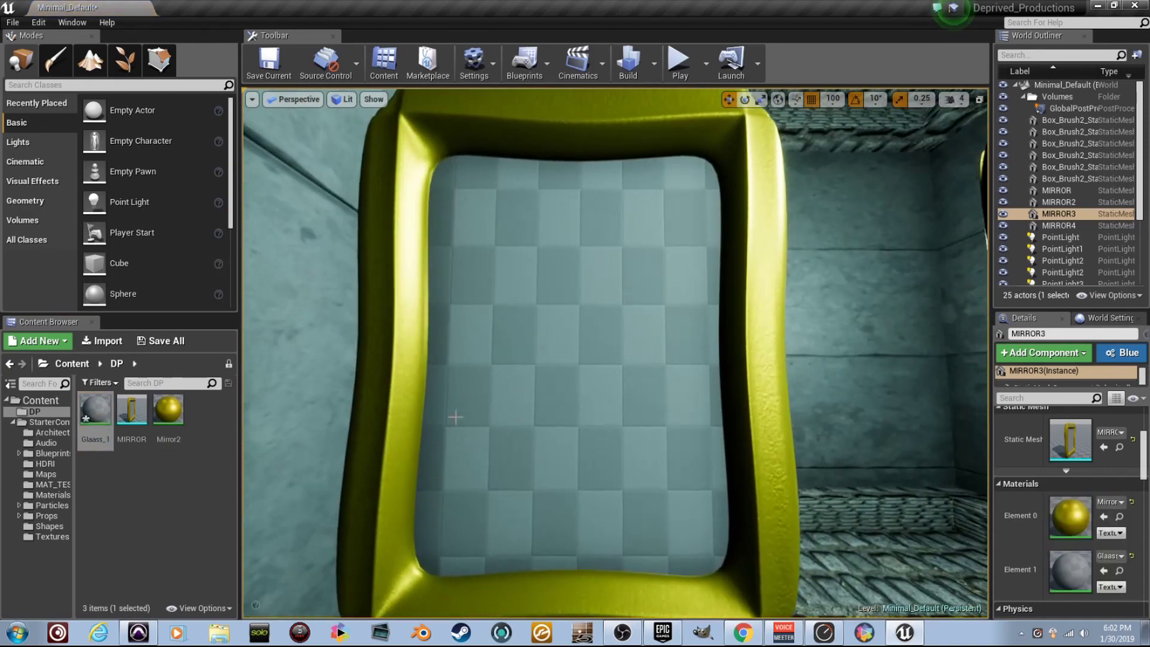
Open the Glaass_1 material and set its Blend Mode to Translucent and its Shading Model to Unlit
double_click(94, 413)
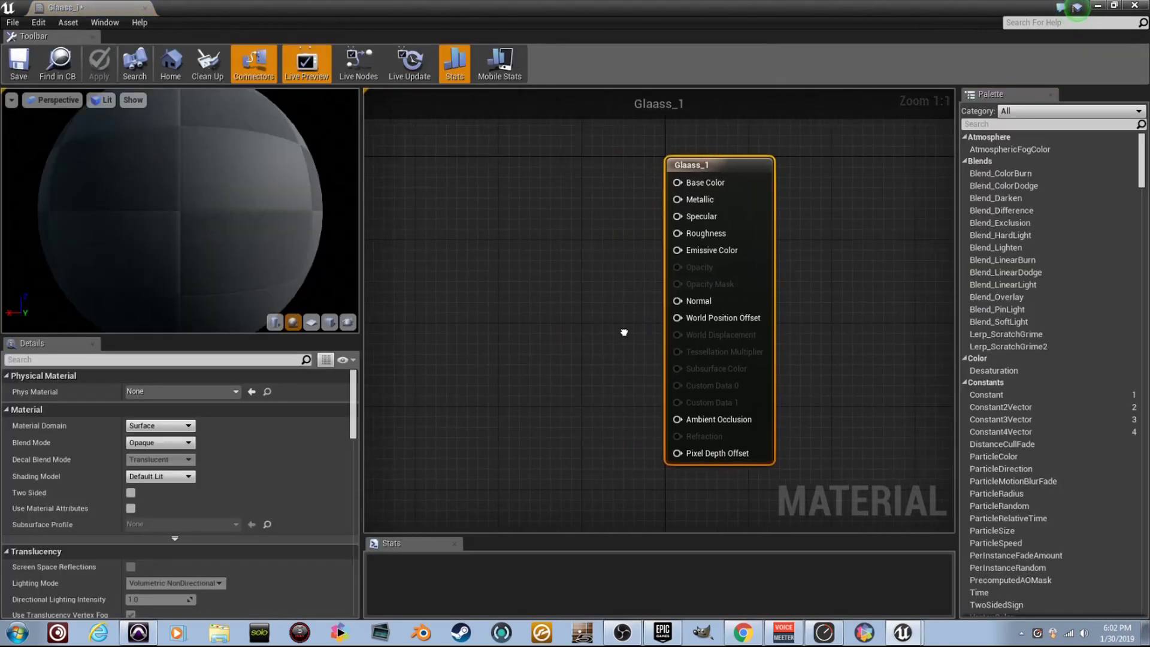
left_click(163, 442)
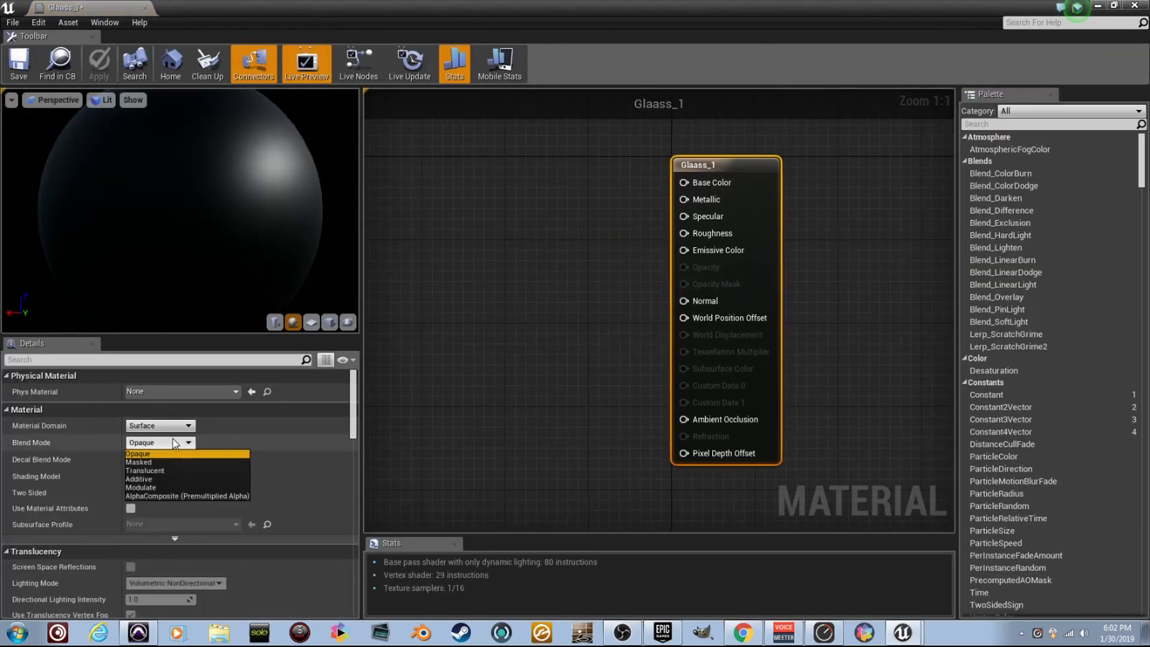
left_click(193, 466)
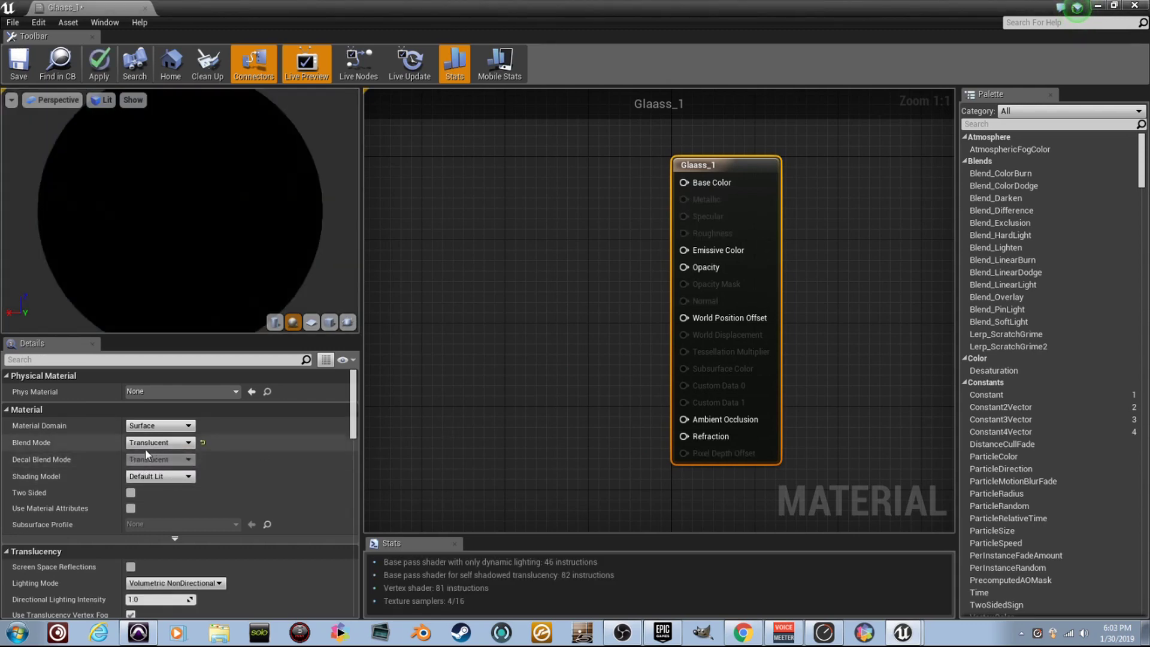
left_click(170, 447)
left_click(172, 476)
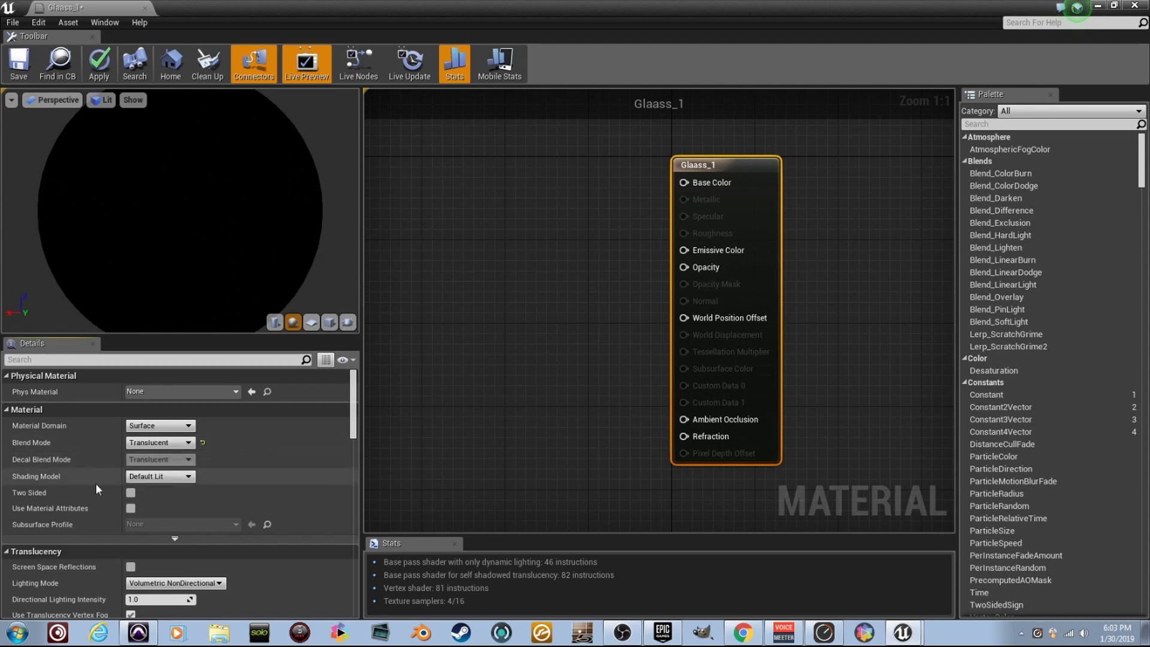
left_click(181, 479)
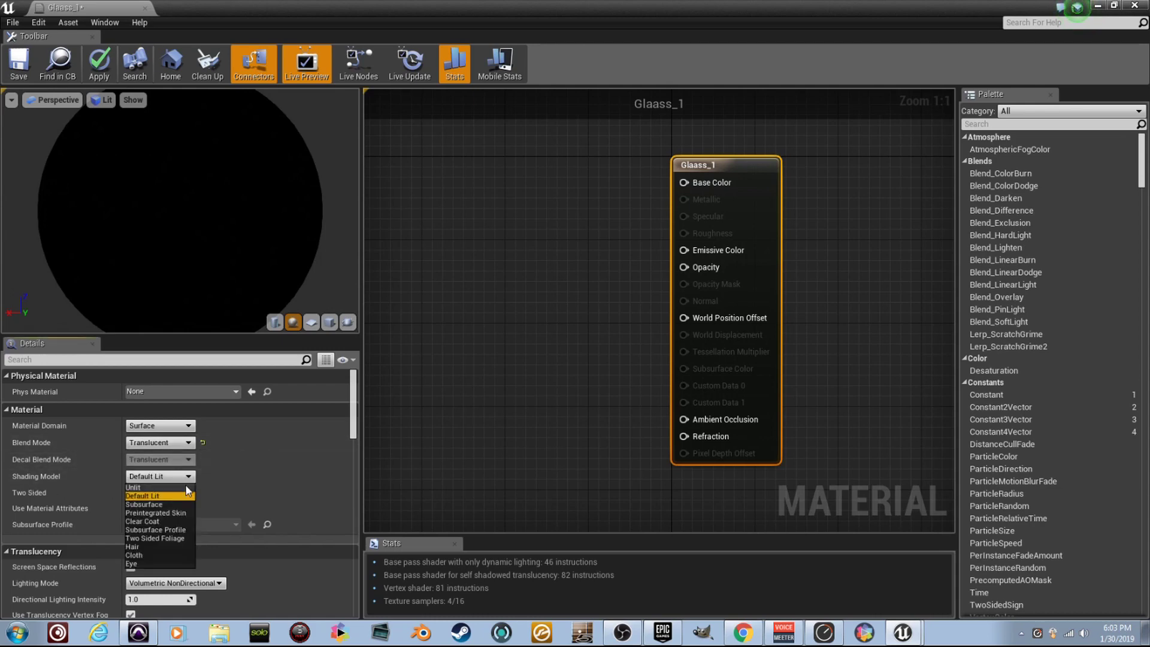
left_click(186, 487)
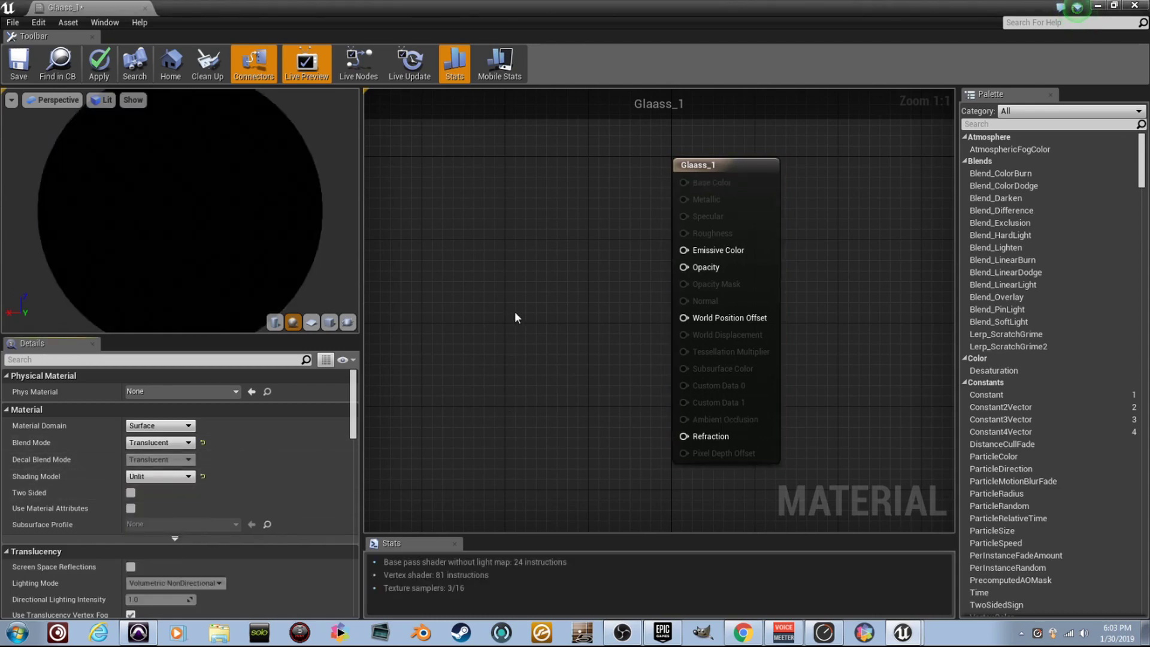
Connect a Constant node with value 0 to Glaass_1's Opacity input, then save and close the material
left_click(549, 264)
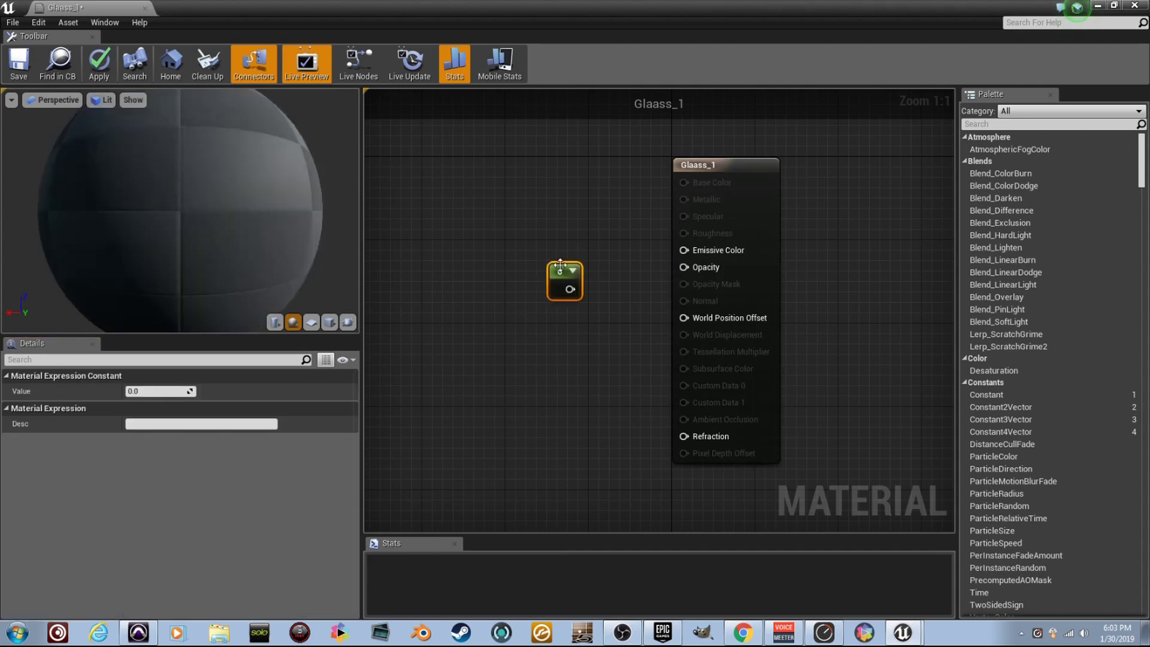
left_click_drag(570, 290, 701, 268)
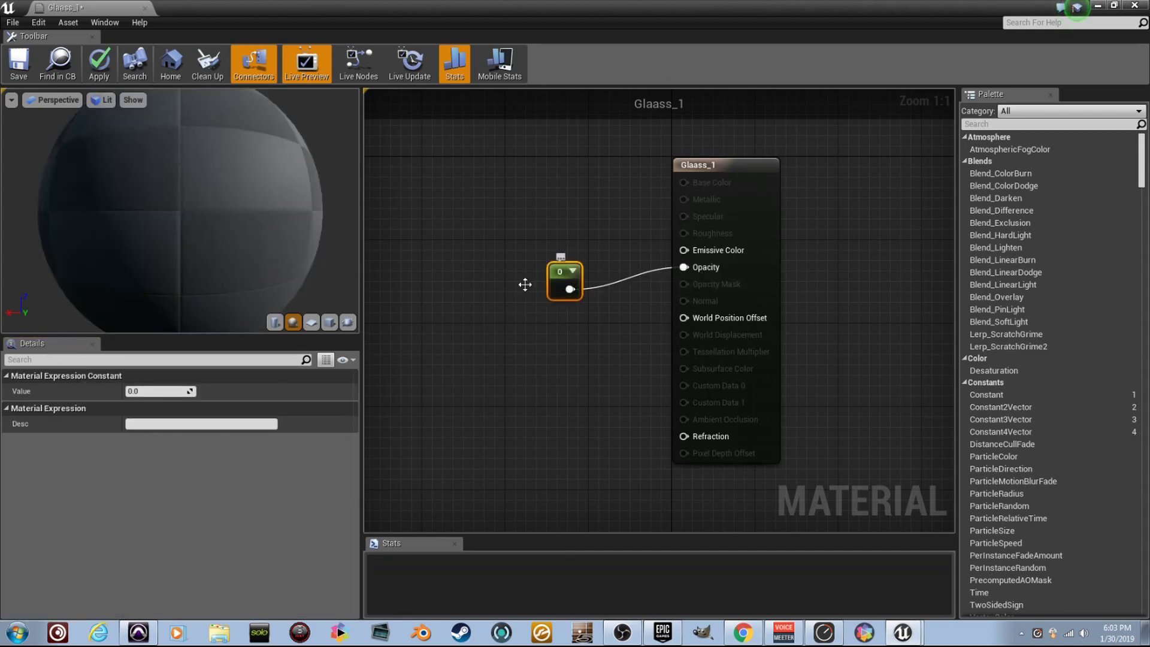
key("ctrl+s")
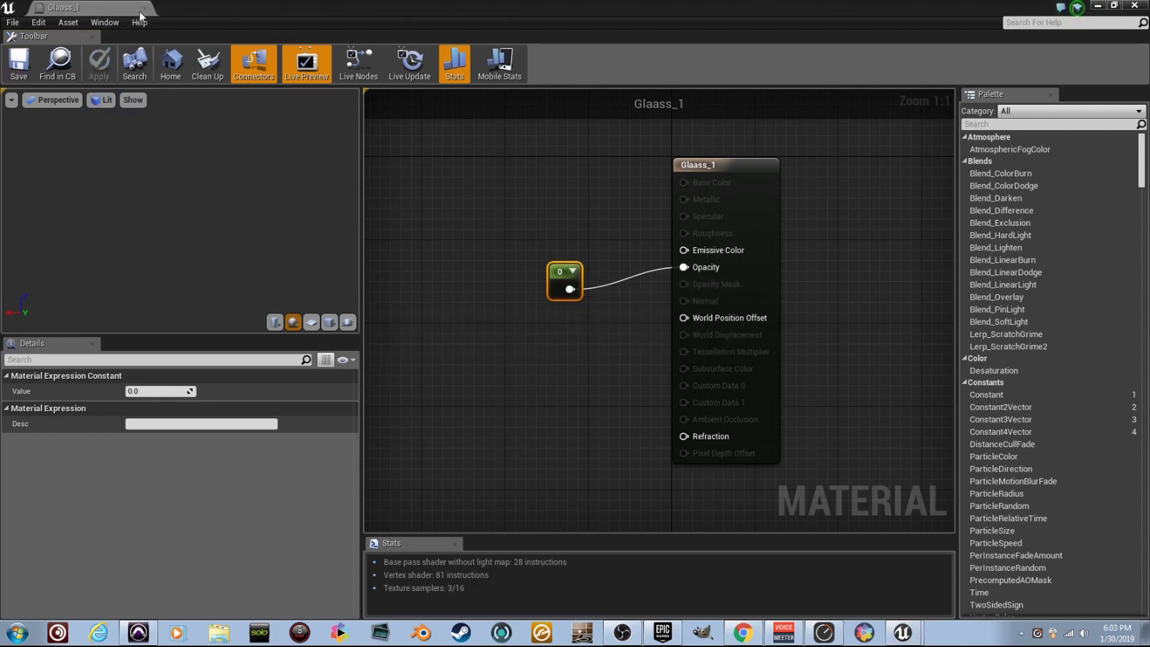
left_click(145, 8)
Create a new material named Glass_2 in the DP folder and apply it to the glass pane of the mirror in view
left_click_drag(615, 352, 605, 408)
right_click_drag(615, 353, 527, 533)
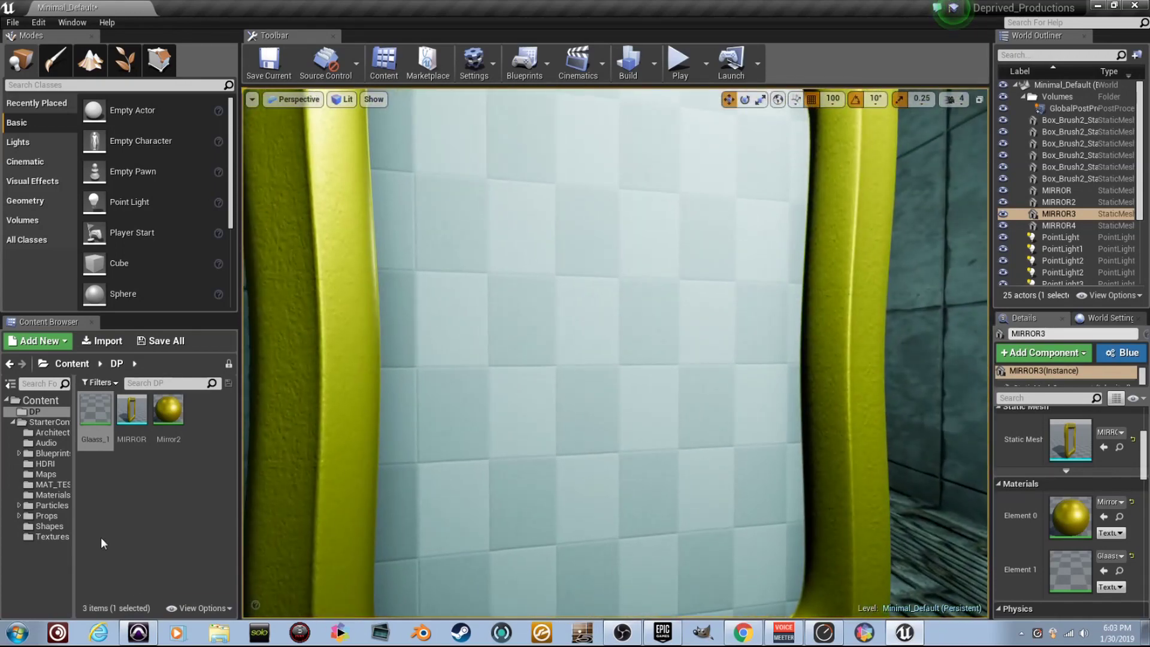
right_click(146, 533)
left_click(232, 308)
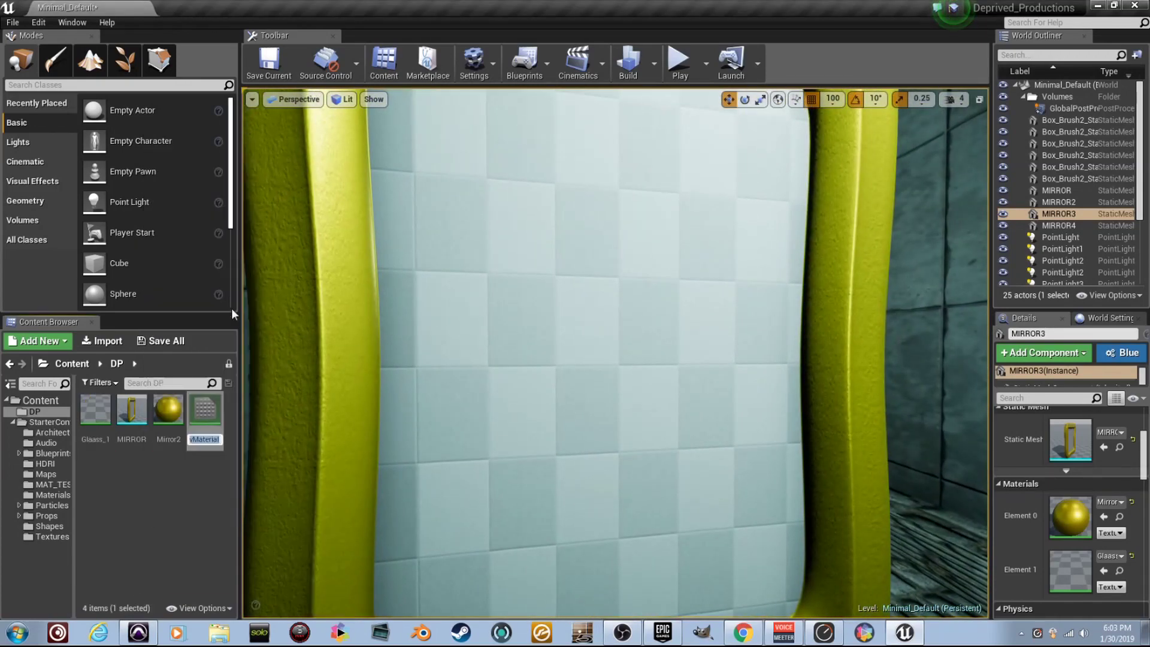
type("Glass_2")
key("Return")
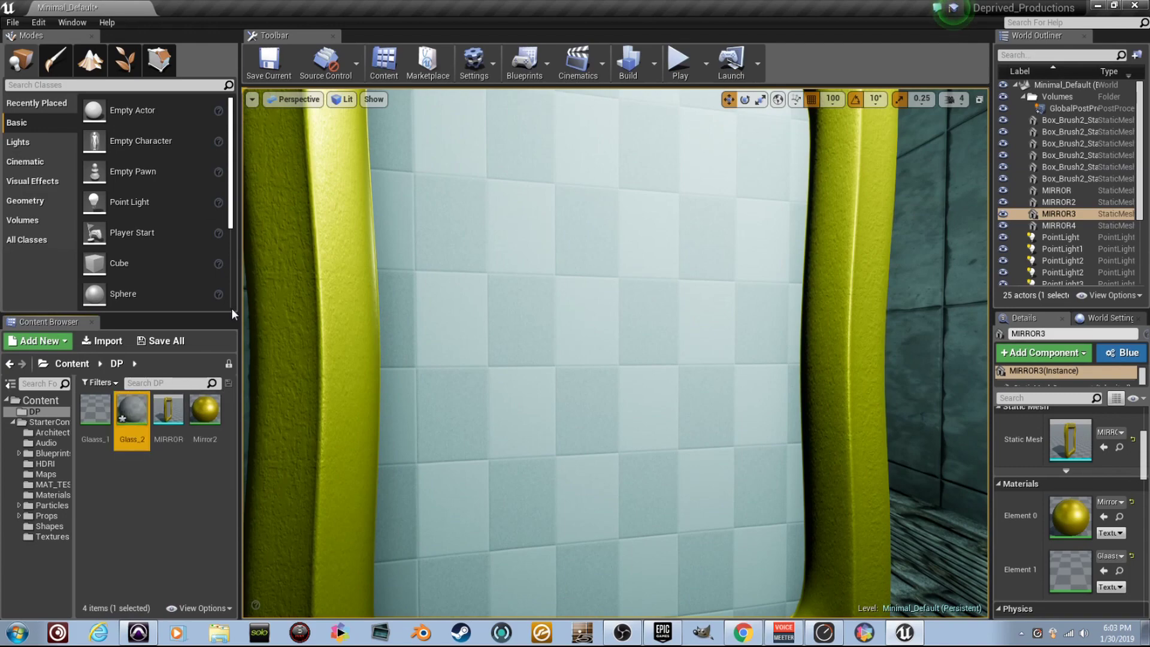
left_click_drag(133, 412, 703, 261)
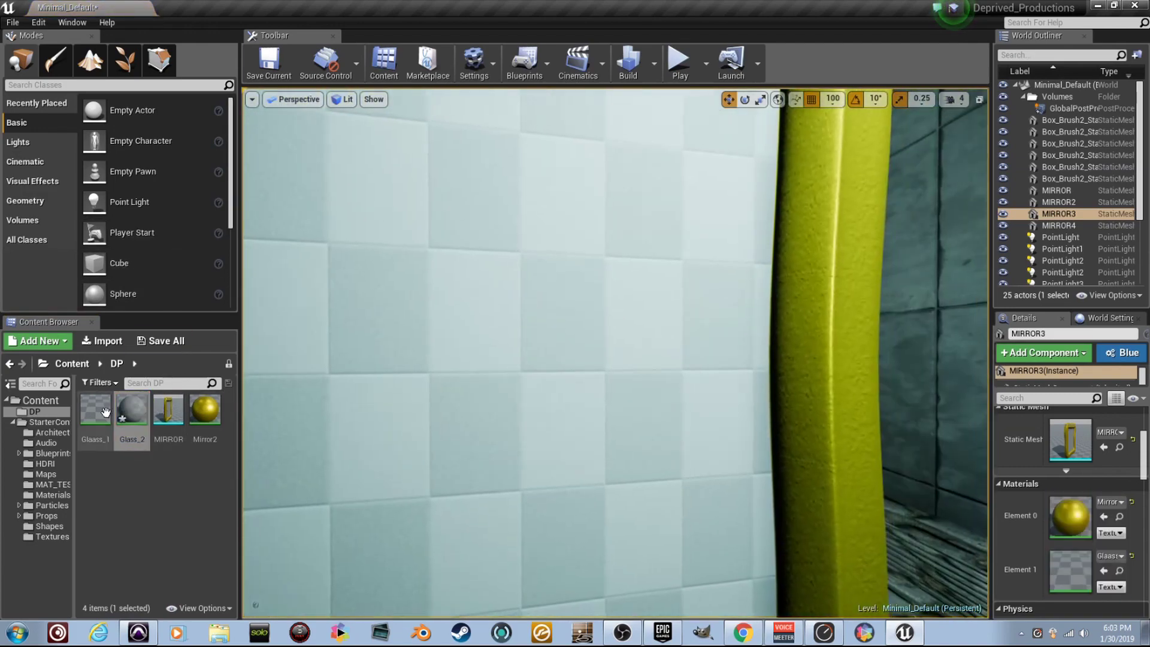
Open the Glass_2 material and set its Blend Mode to Translucent
double_click(169, 412)
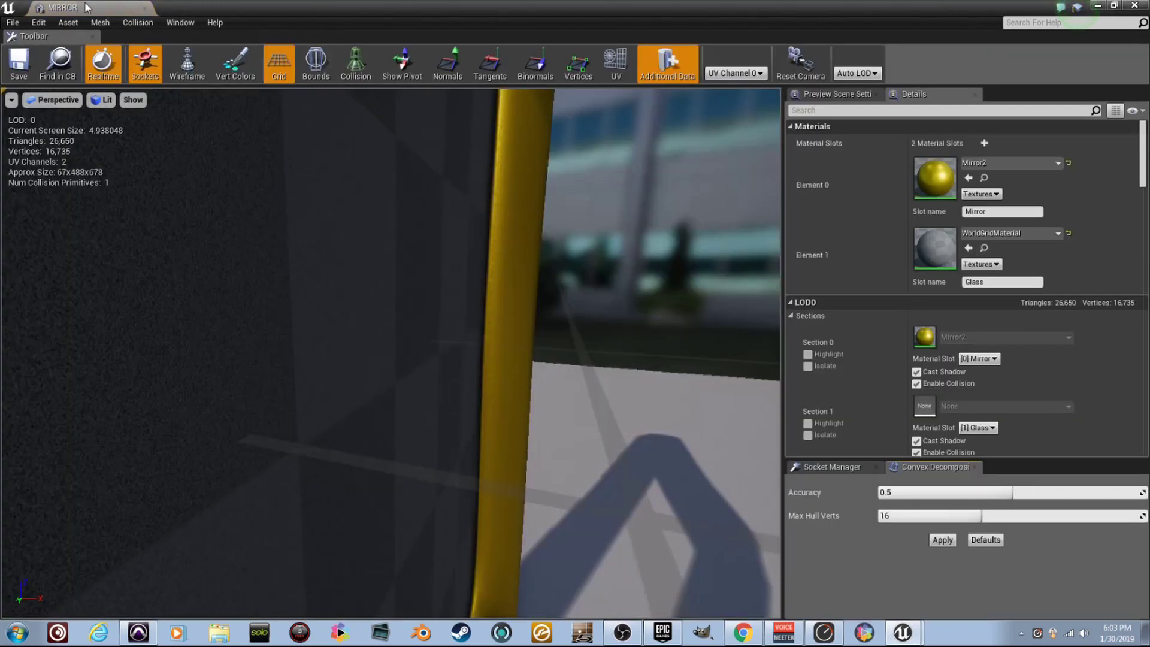
left_click(145, 9)
double_click(132, 412)
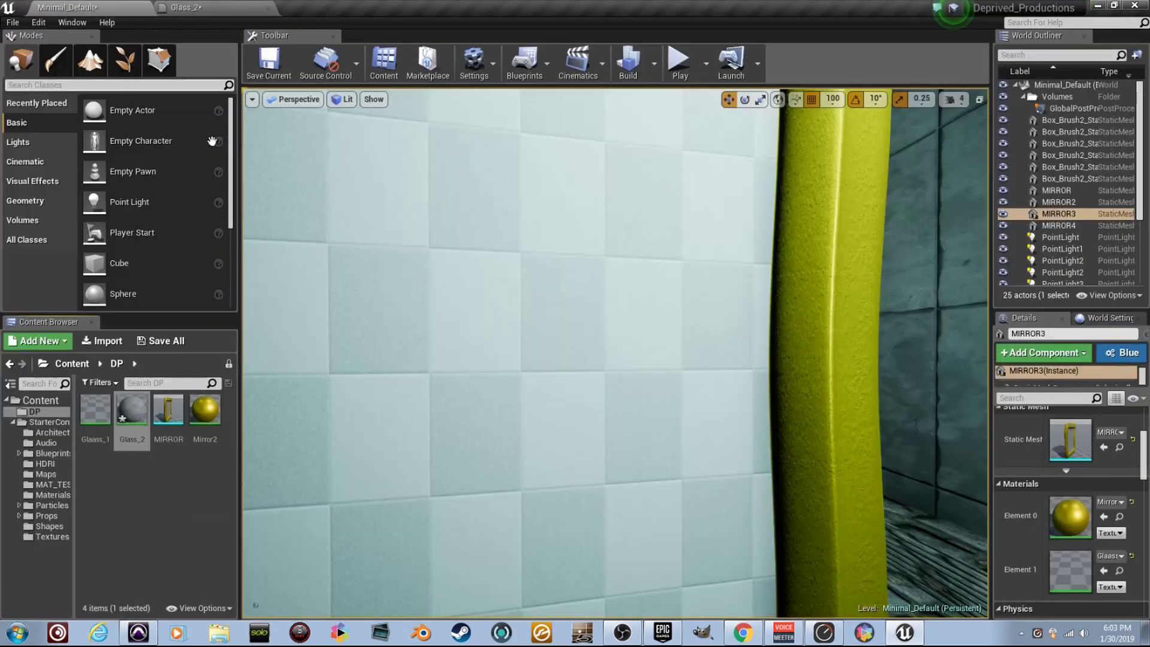
left_click(71, 7)
left_click(238, 9)
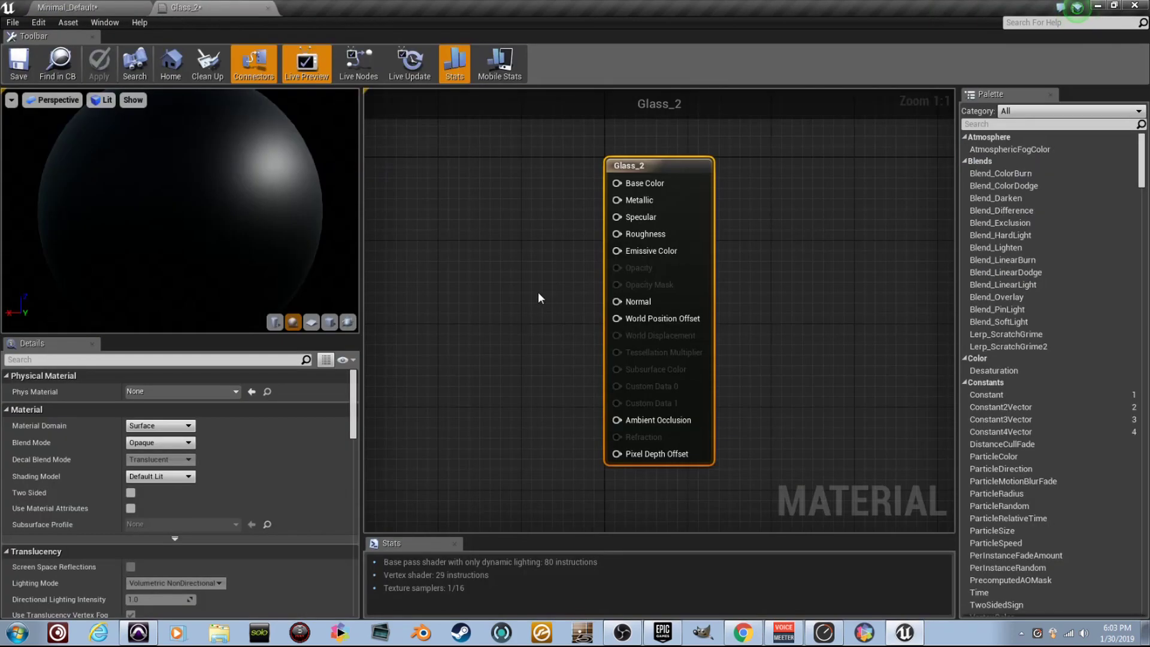
left_click(183, 443)
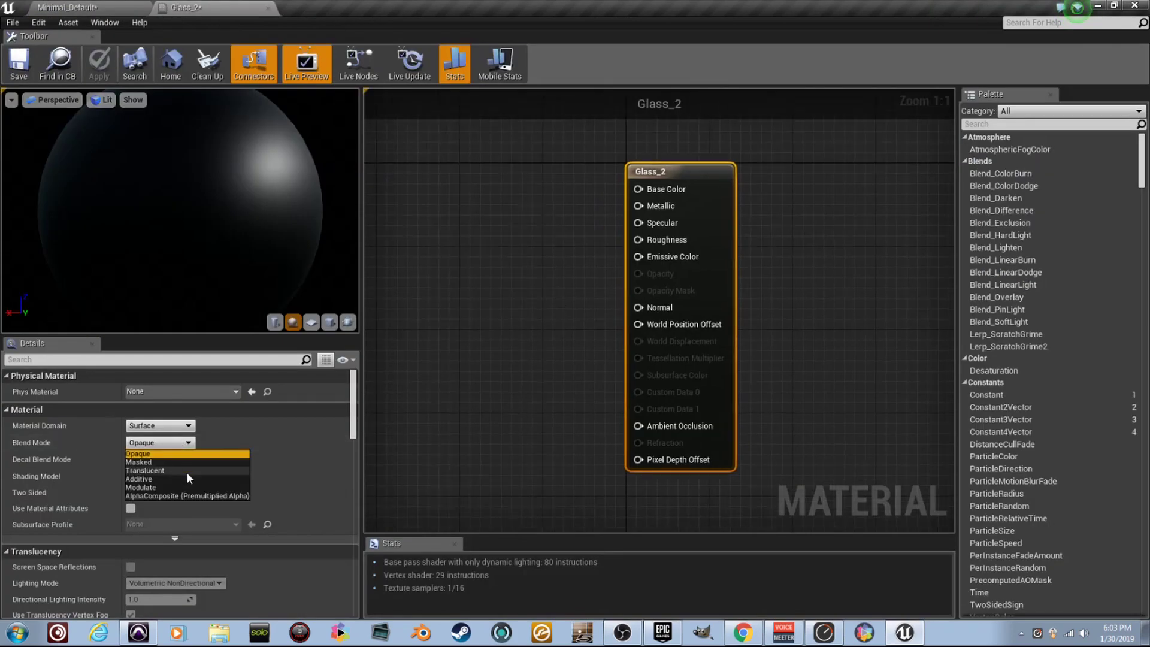
left_click(187, 470)
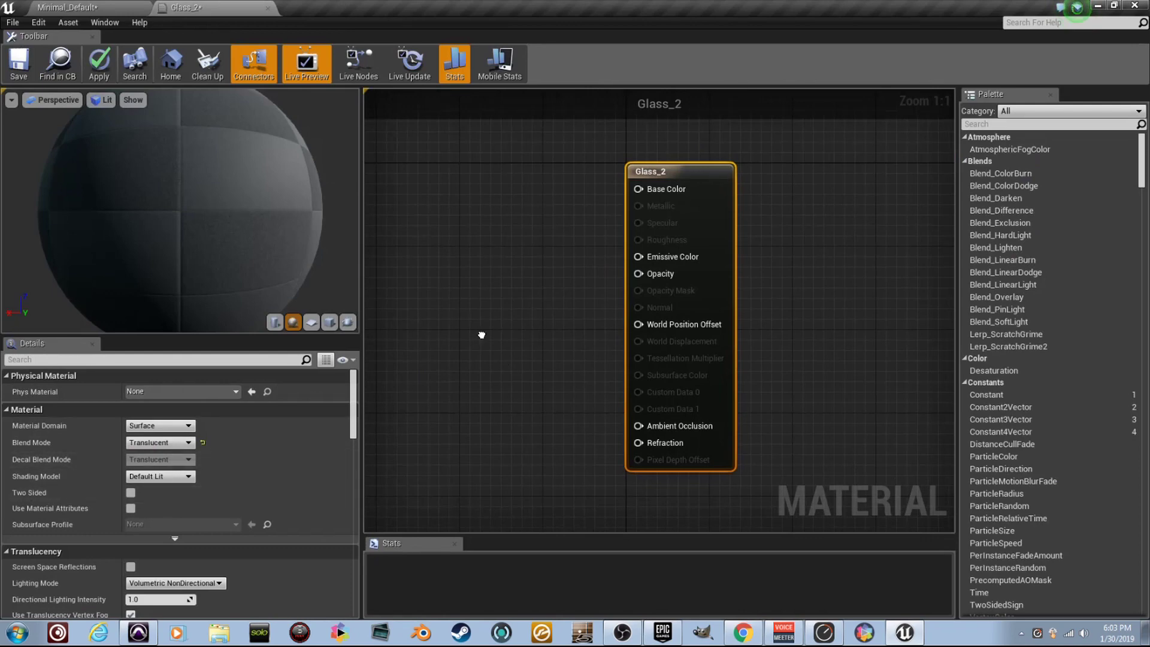
Connect a Constant node to Glass_2's Opacity input and set its value to 0.05
right_click_drag(482, 335, 504, 355)
left_click(514, 310)
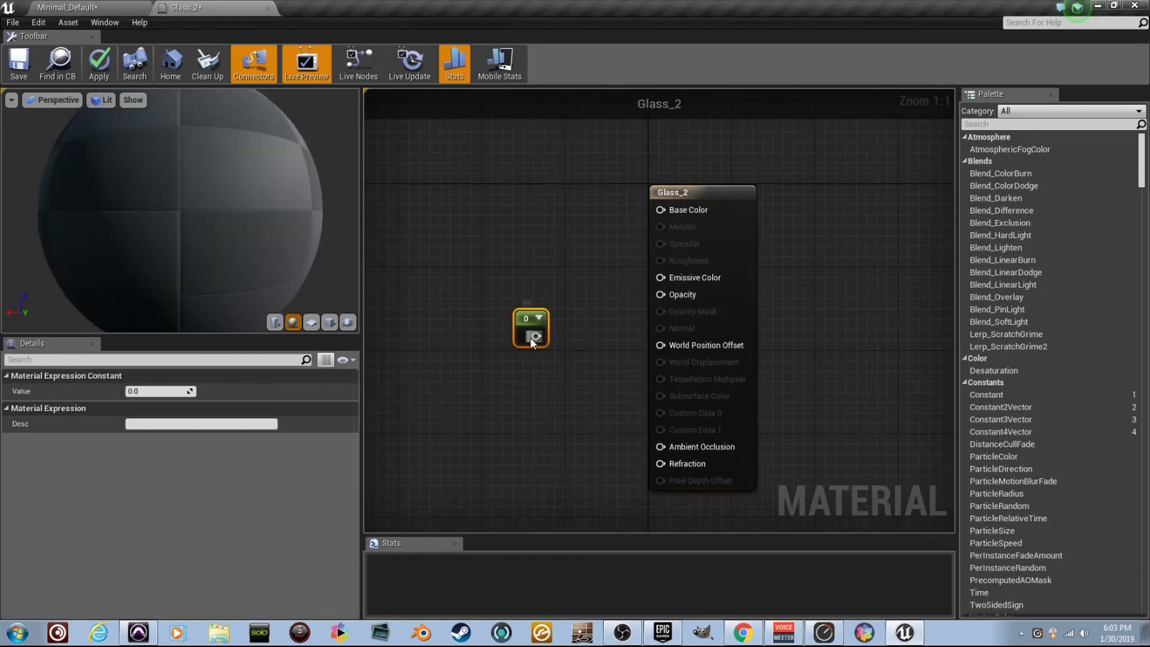
left_click_drag(644, 304, 661, 294)
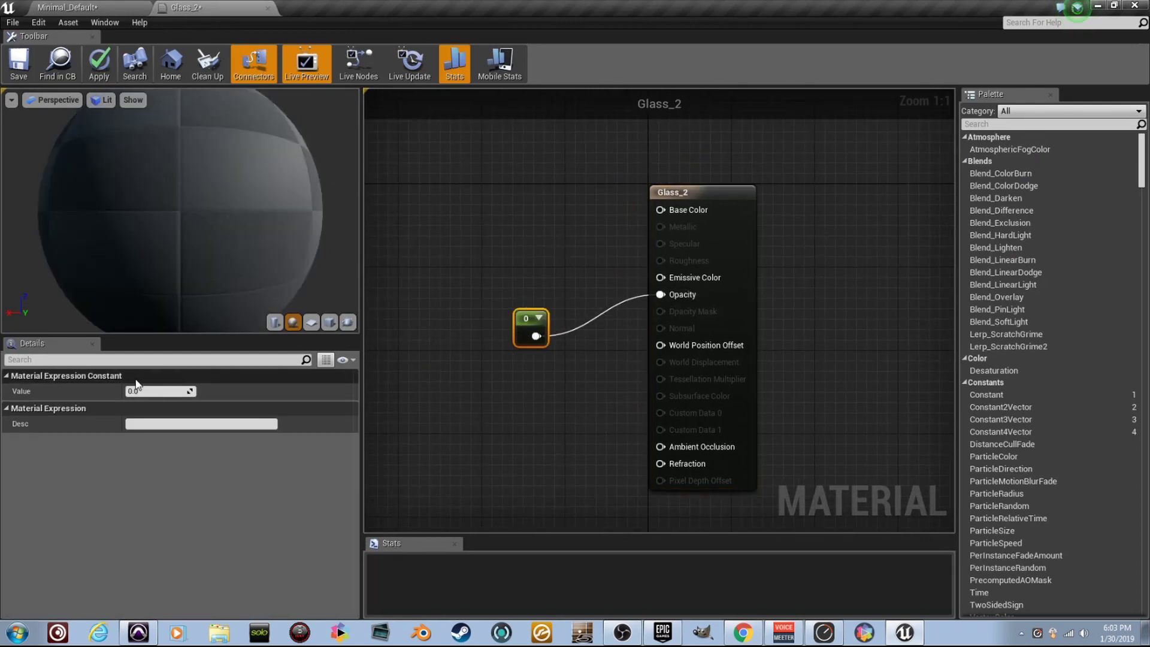
left_click(177, 388)
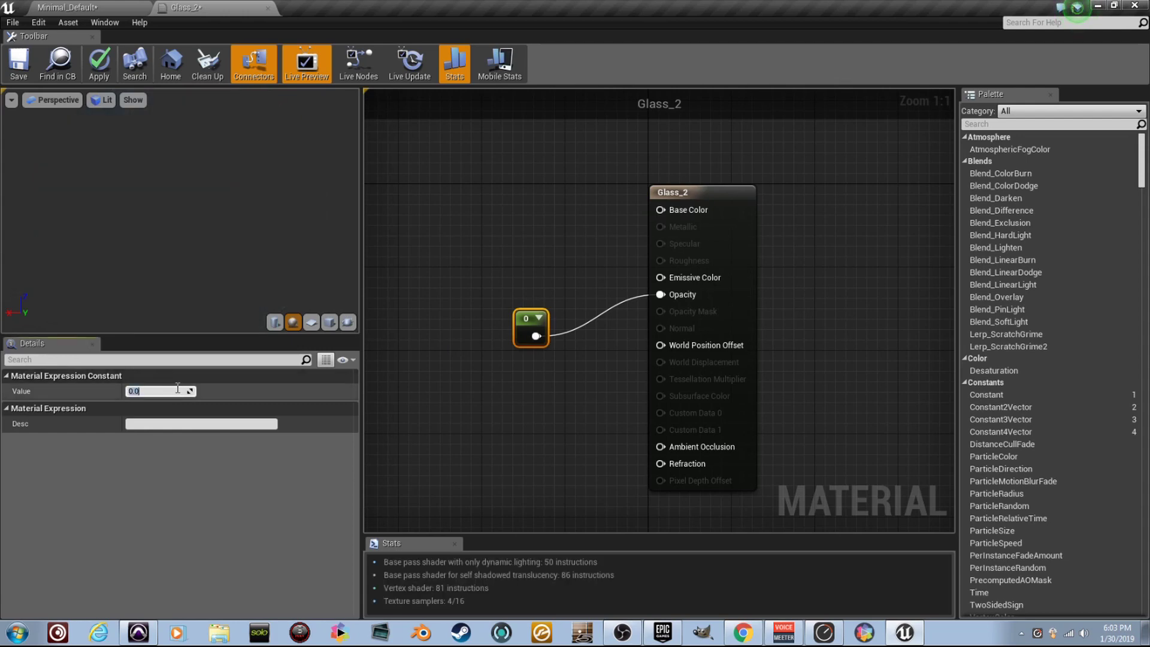
type("0.05")
key("Return")
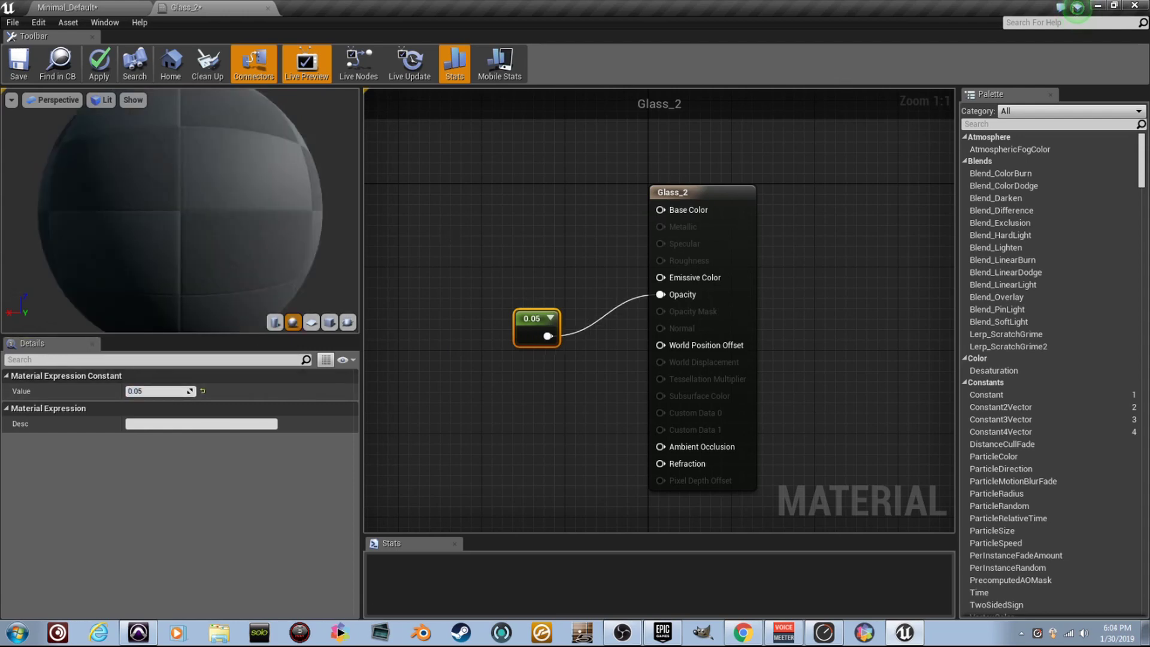
Connect a second Constant node with value 1 to Glass_2's Base Color input and save the material
right_click_drag(487, 181, 502, 264)
left_click(518, 258)
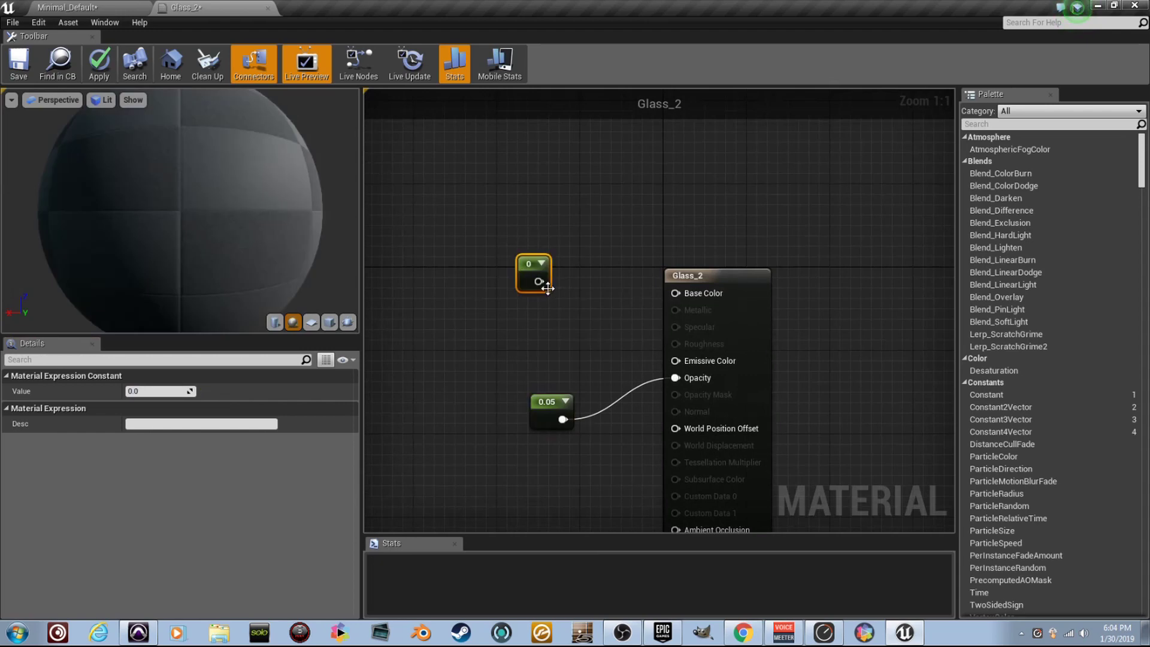
left_click_drag(666, 293, 670, 293)
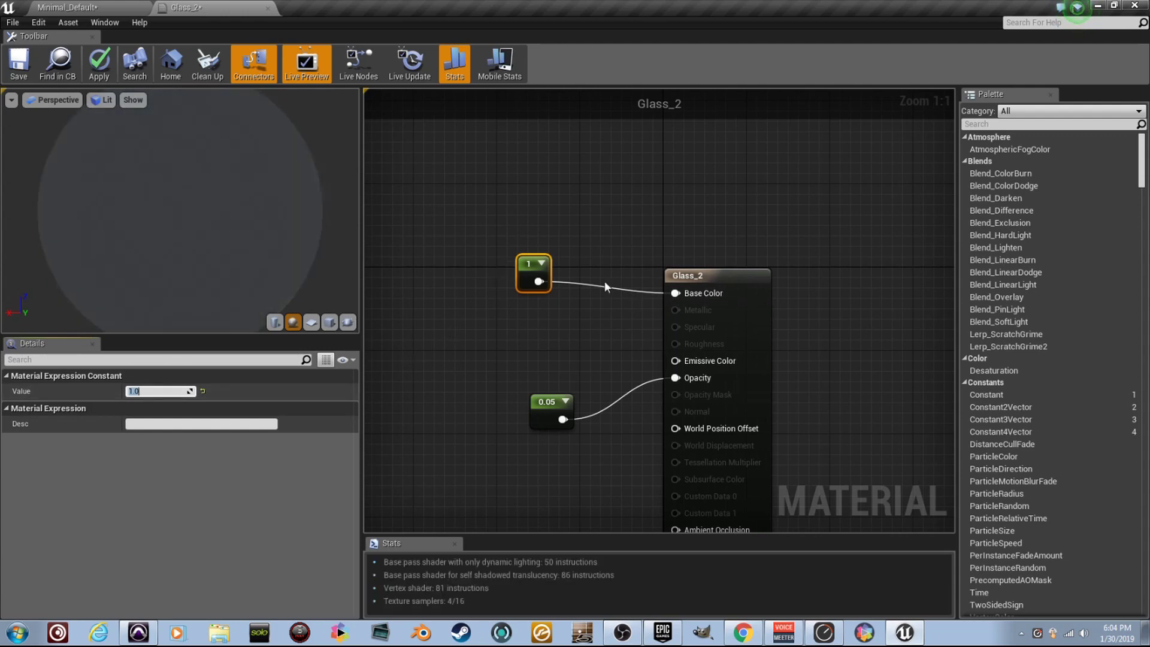
key("ctrl+s")
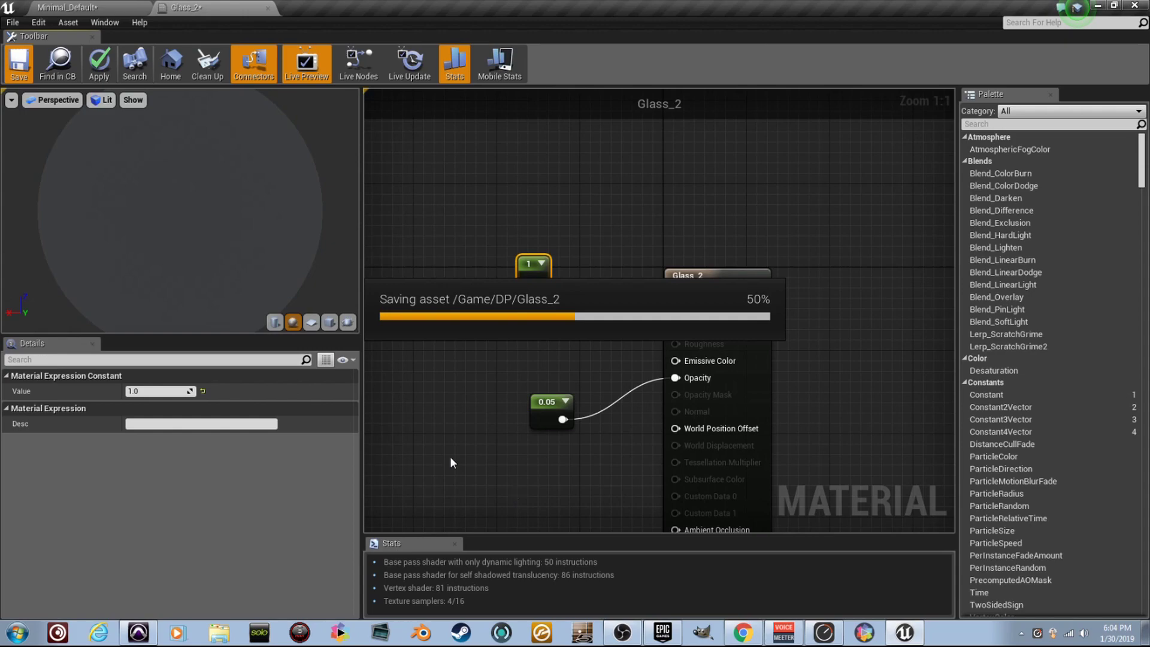
Return to the level, create a material named Glass_3 in the DP folder and apply it to the glass pane of the mirror in view
left_click(67, 7)
right_click_drag(573, 286, 672, 306)
key("w")
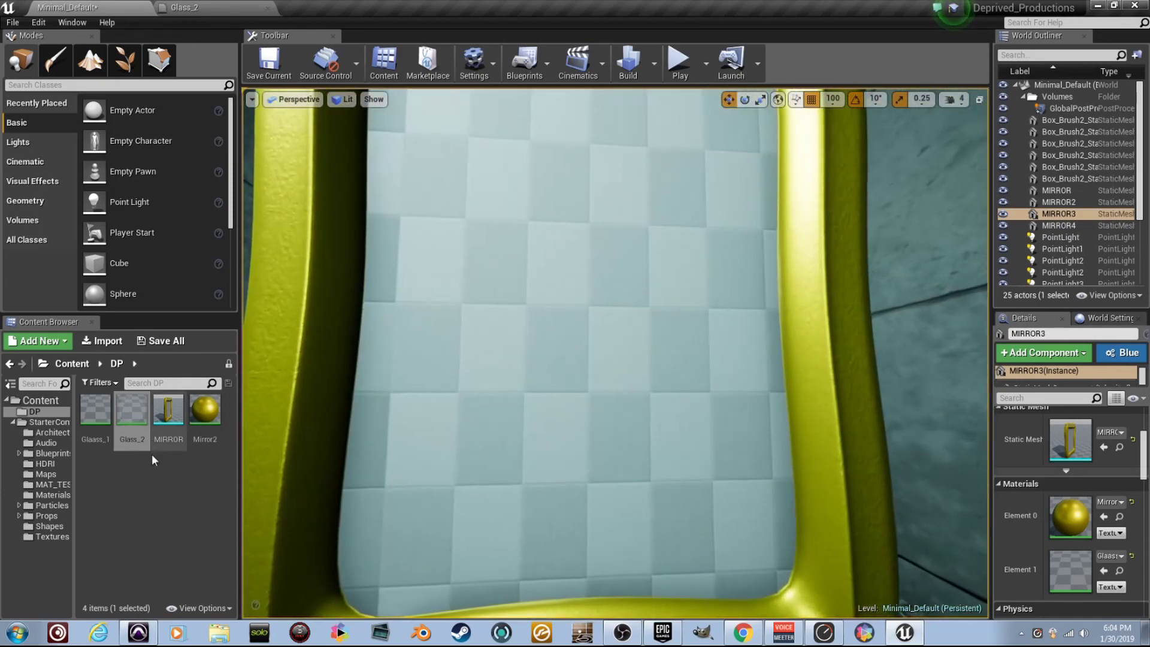
right_click(113, 505)
left_click(191, 289)
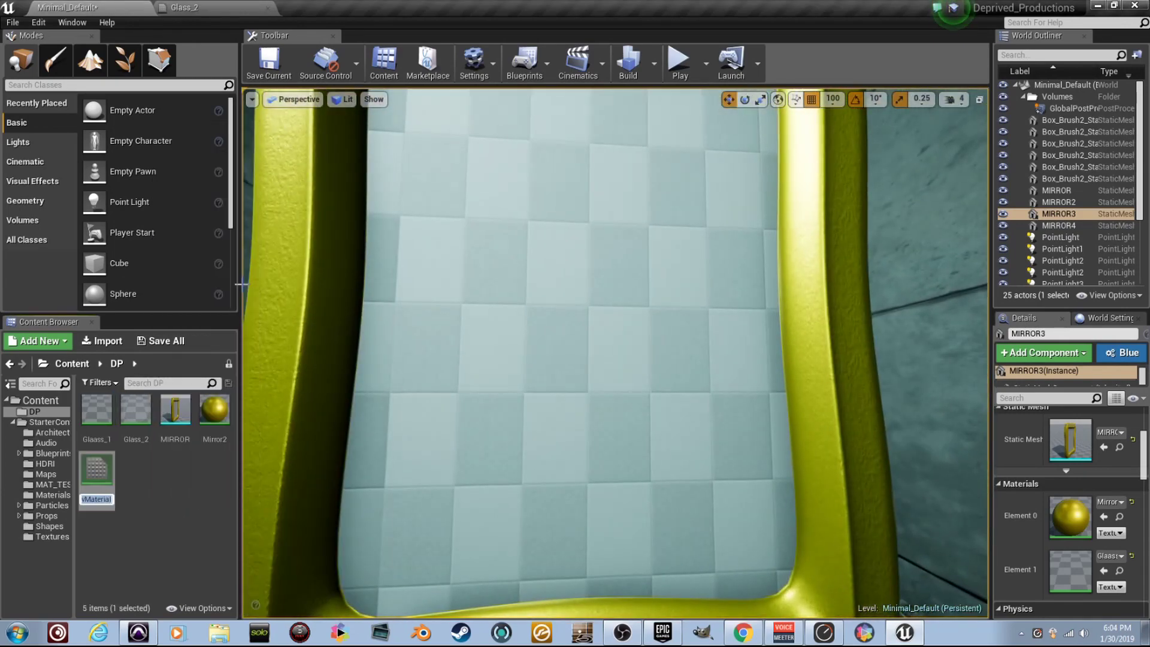
type("Glass_3")
key("Return")
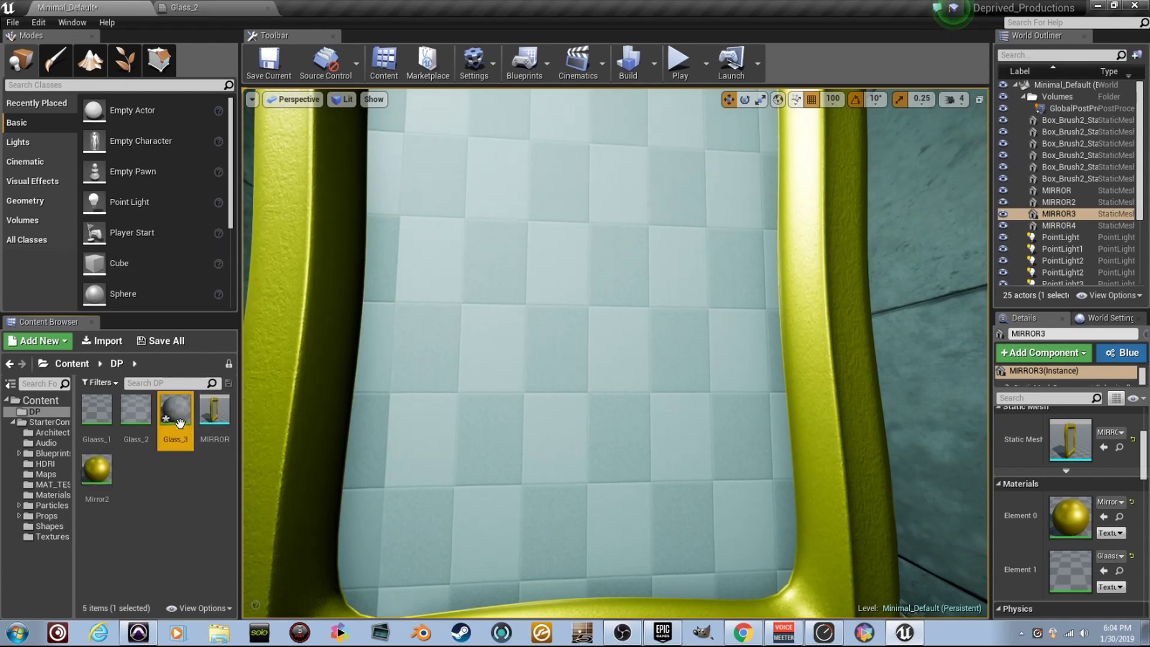
left_click_drag(180, 423, 572, 346)
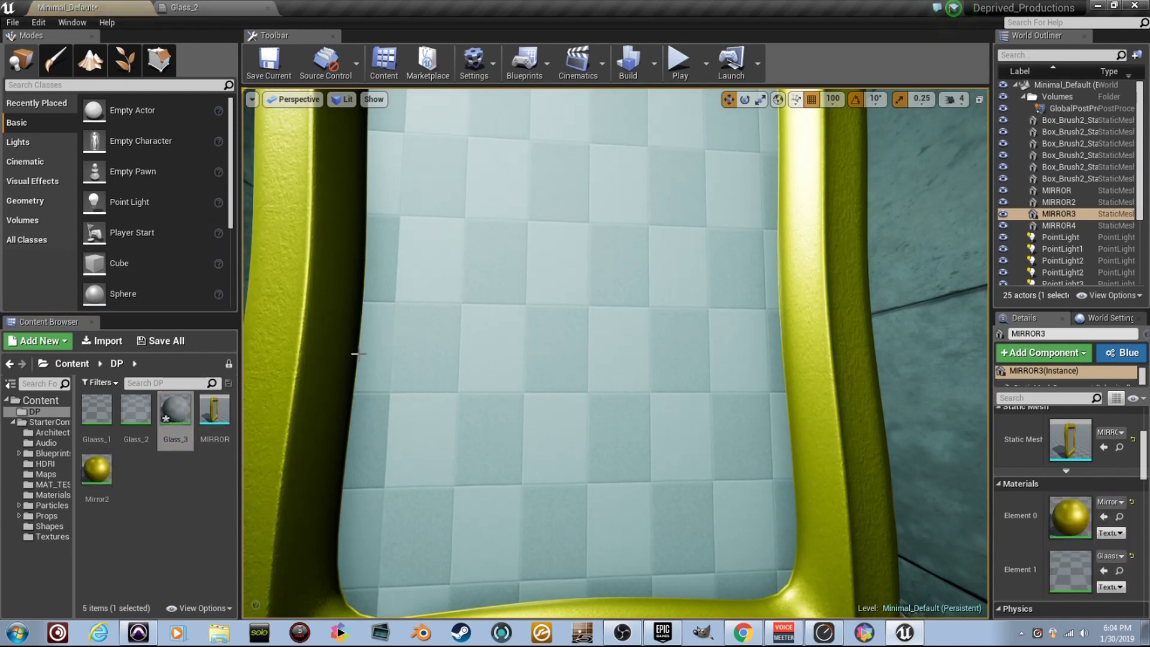
Open the Glass_3 material and set its Blend Mode to Translucent
double_click(175, 414)
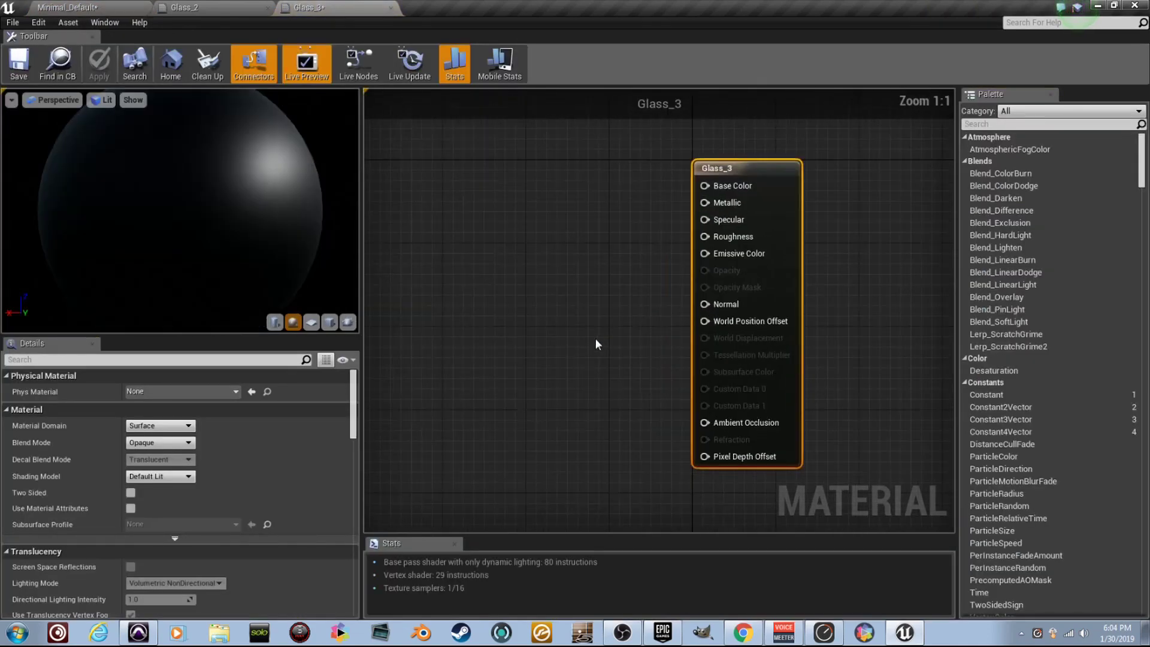
left_click(188, 443)
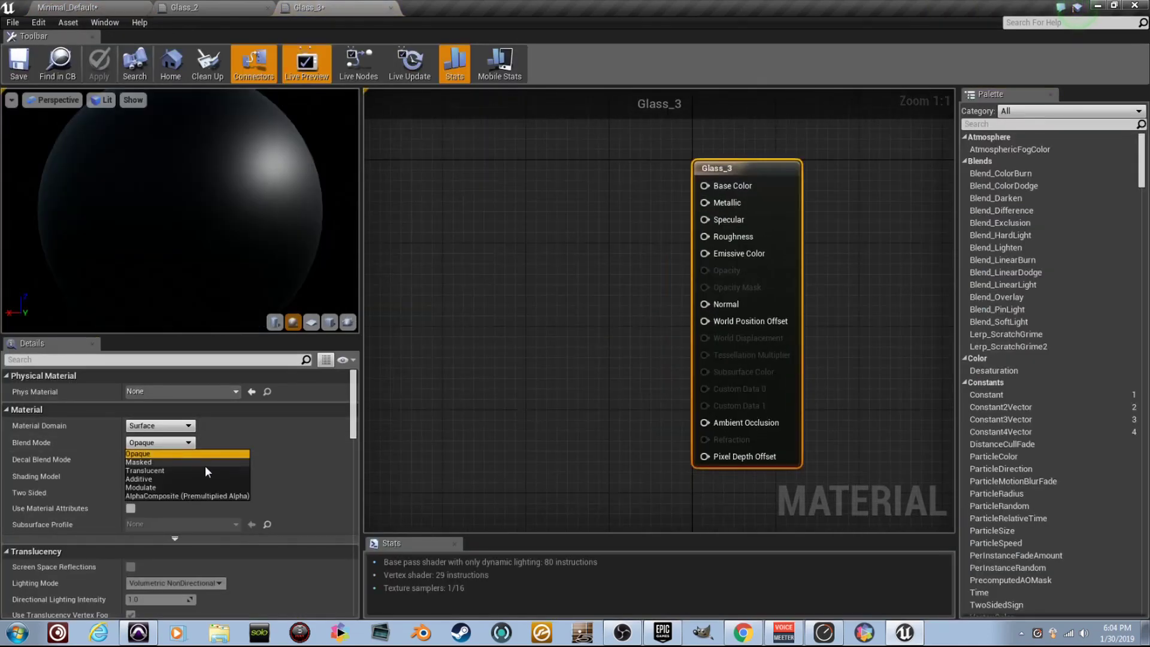
left_click(207, 469)
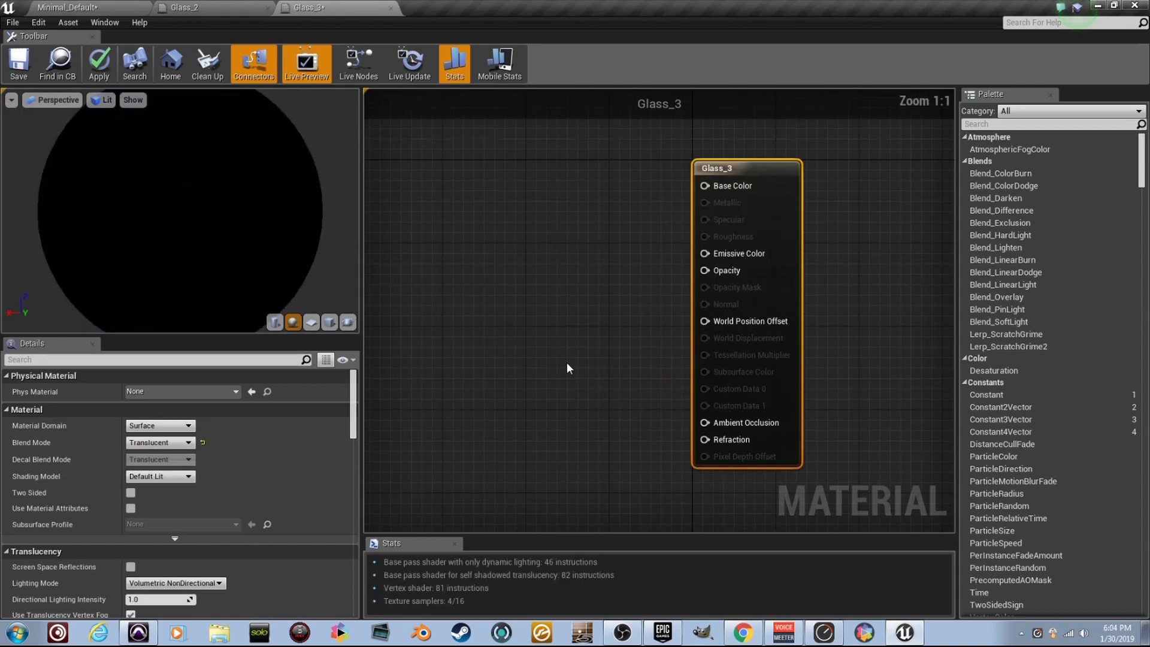
Add a Constant node, connect it to Glass_3's Opacity input and set its value to 0.3
left_click(562, 253)
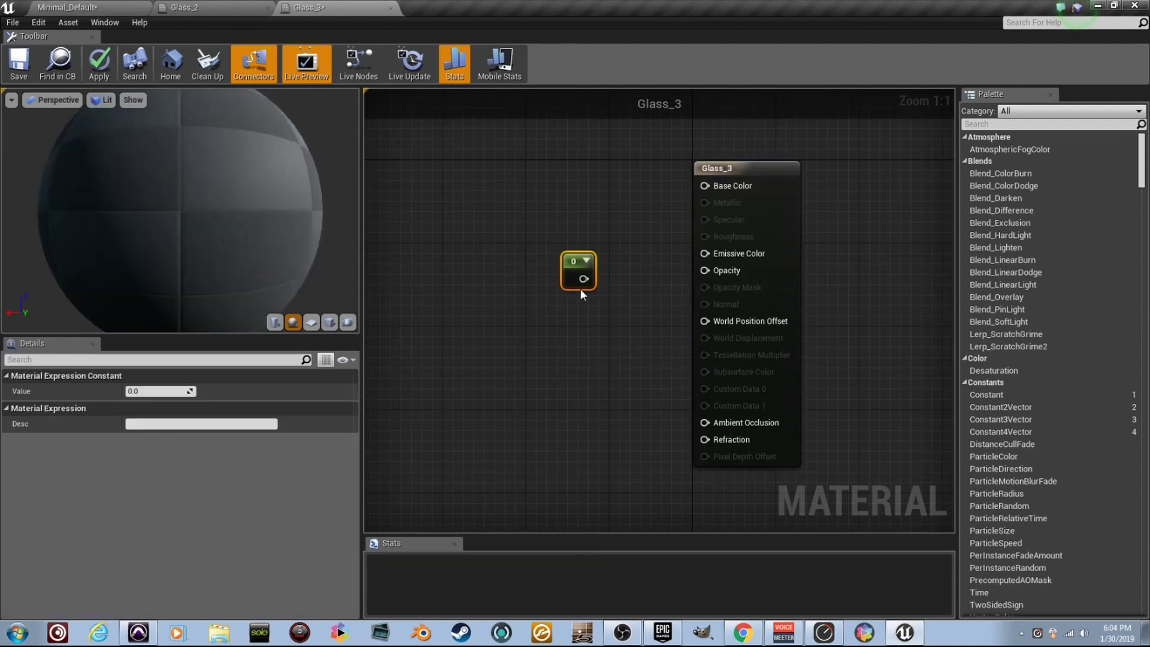
left_click_drag(708, 273, 706, 271)
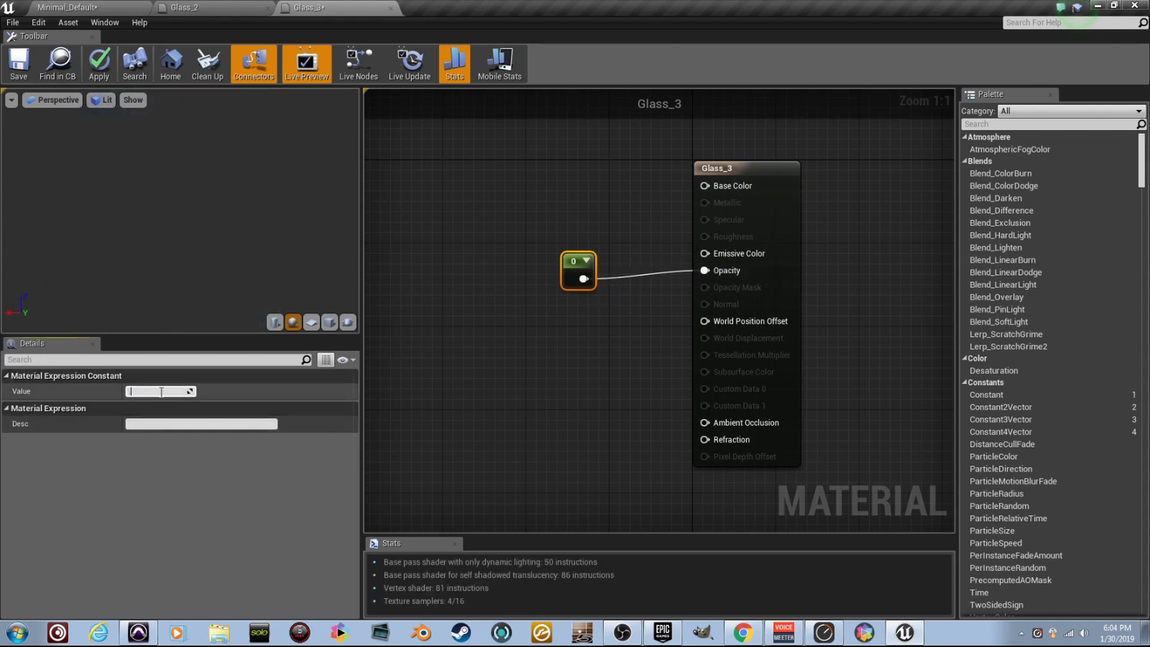
type("0.3")
key("Return")
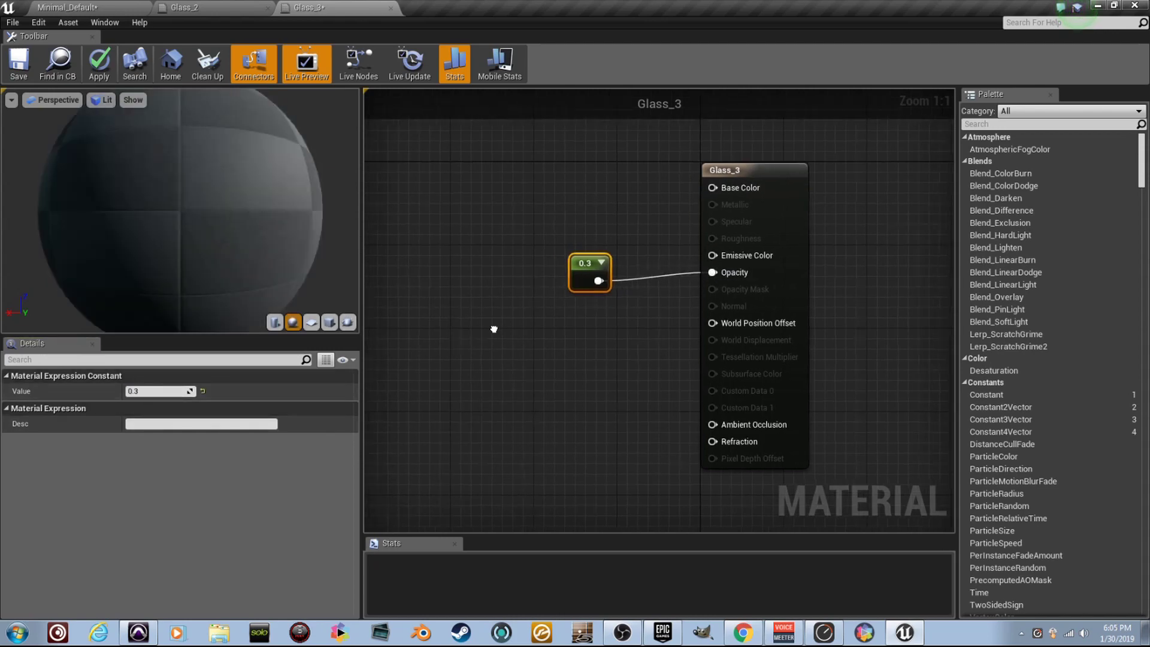
Add a Fresnel node below the 0.3 constant and move it away from the material node to leave room between them
scroll(501, 340, "up", 3)
right_click_drag(508, 320, 549, 312)
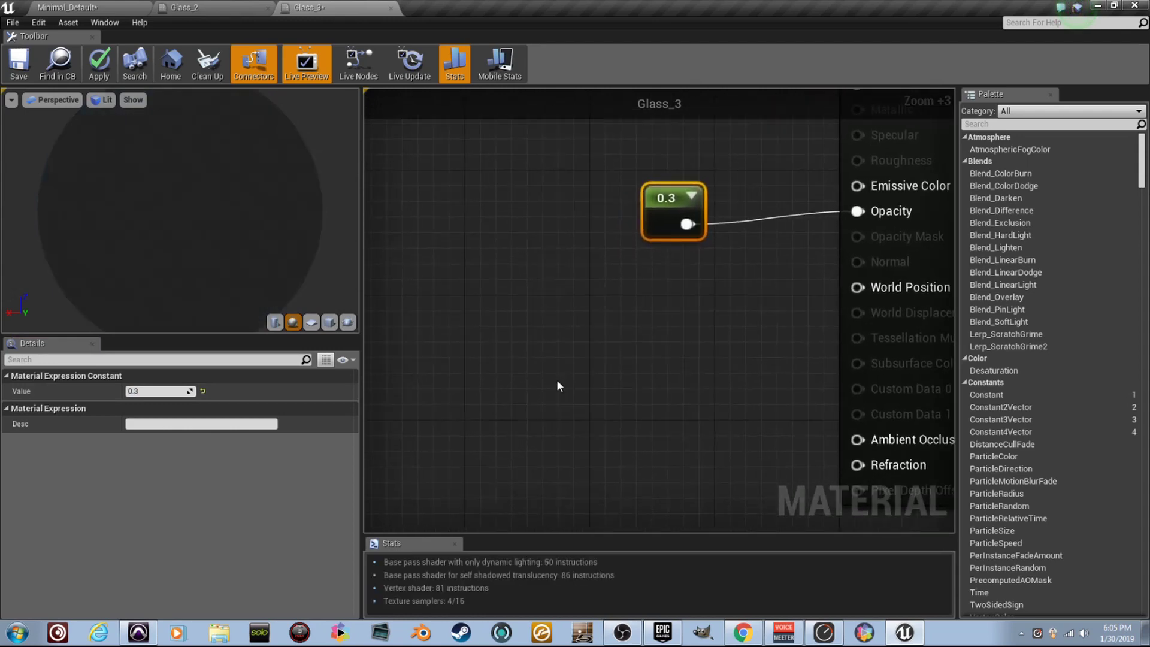
right_click(557, 381)
type("fre")
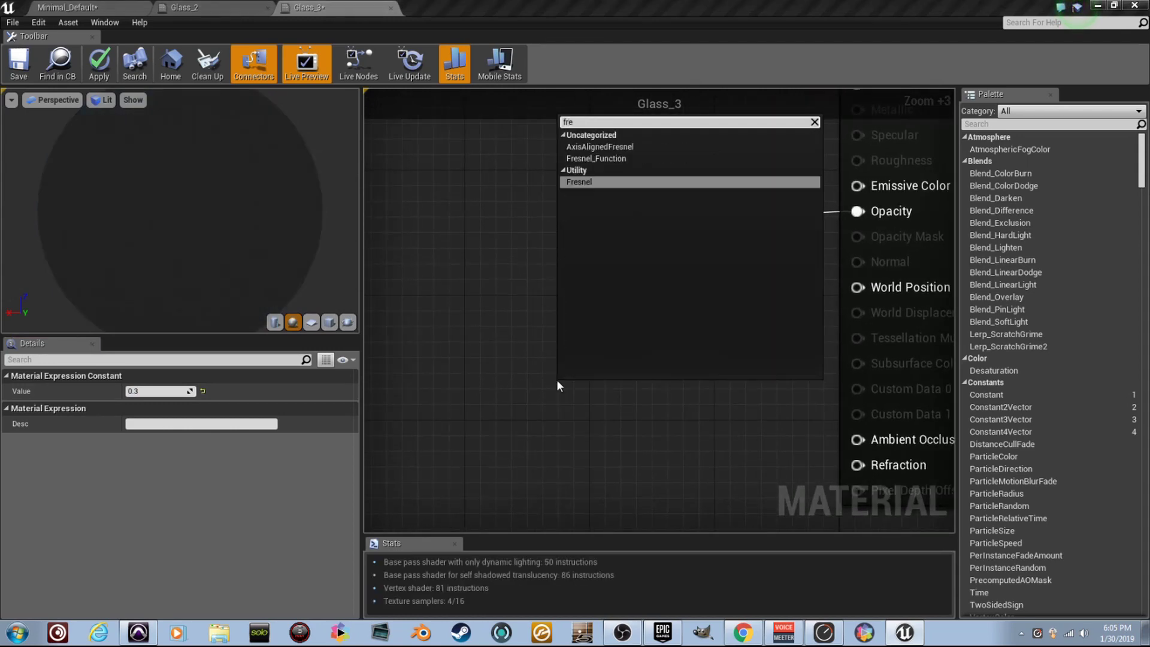
key("Return")
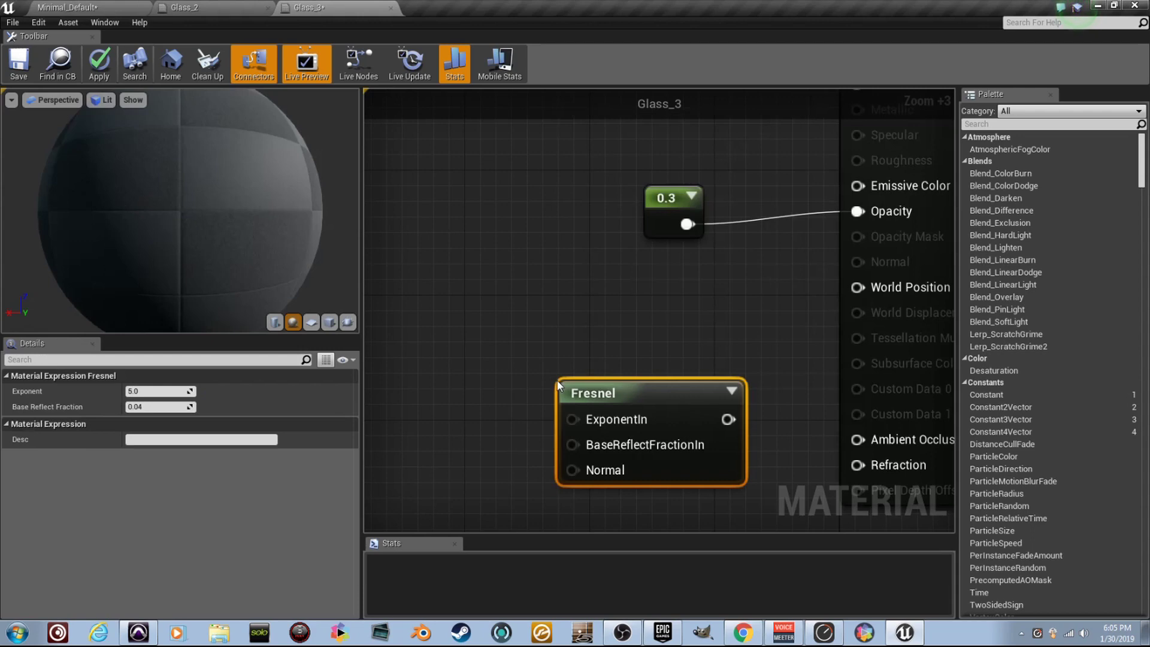
left_click_drag(634, 389, 514, 394)
right_click_drag(515, 395, 649, 327)
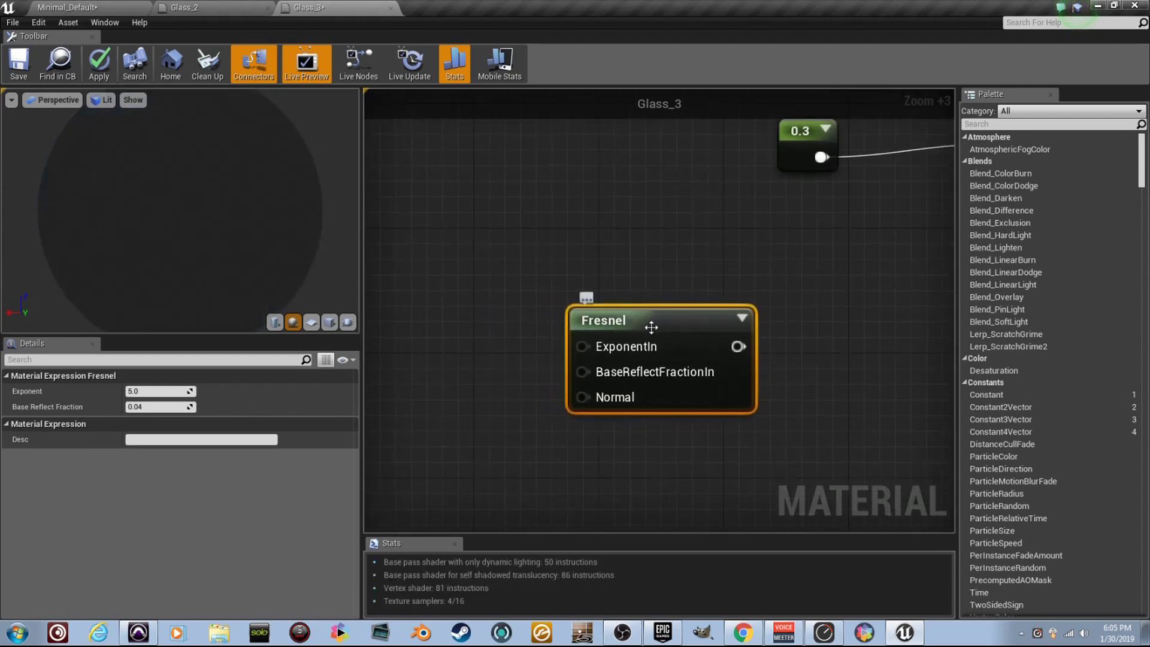
scroll(649, 327, "down", 2)
left_click_drag(649, 326, 545, 350)
scroll(831, 376, "up", 2)
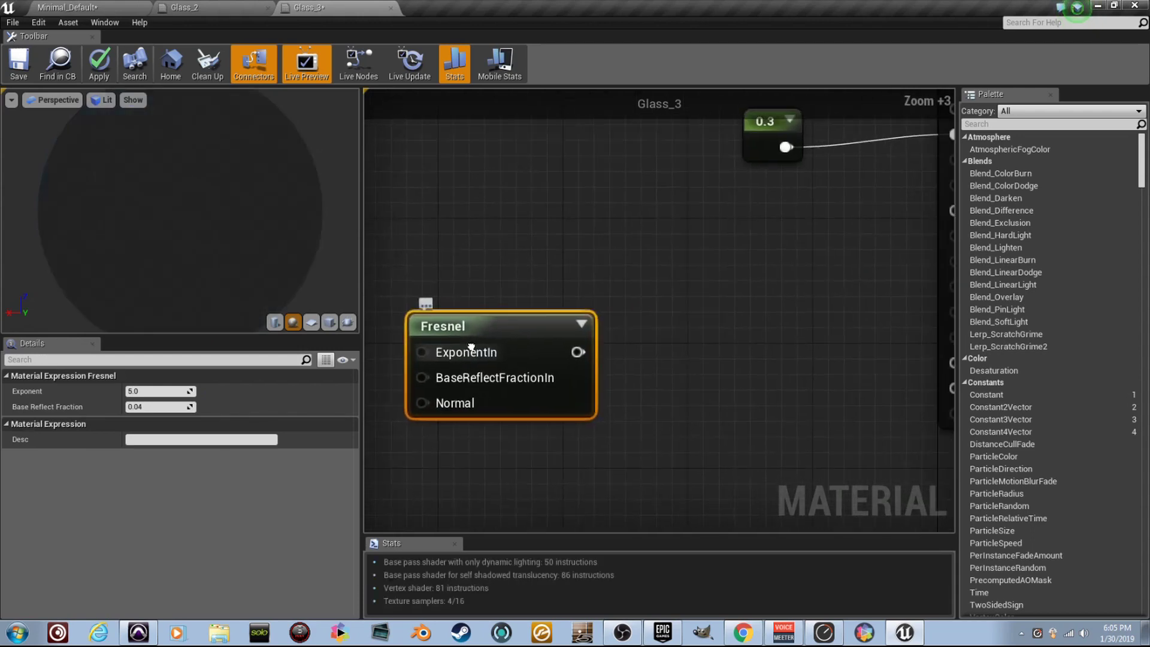
right_click(659, 419)
type("lerp")
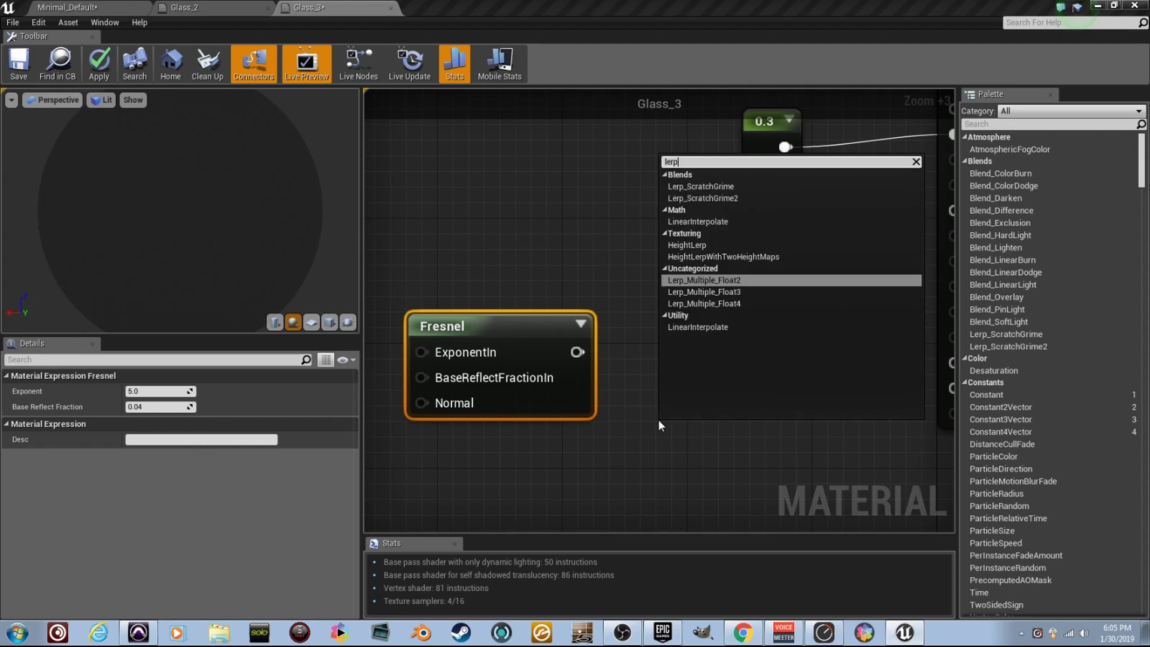
key("Return")
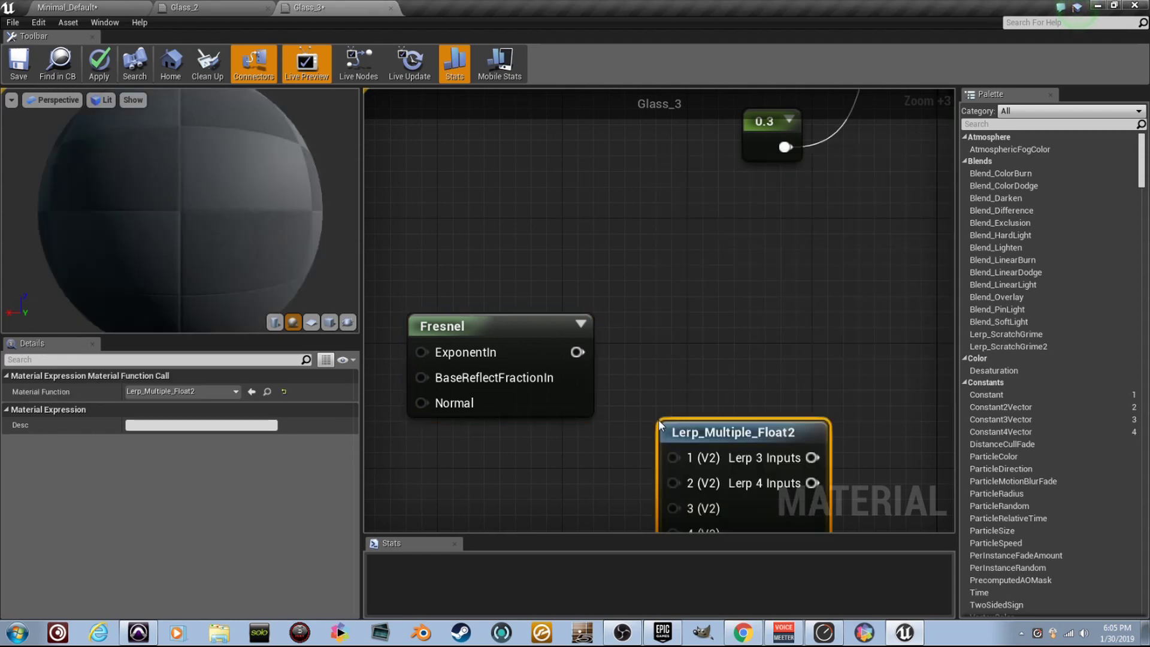
key("Delete")
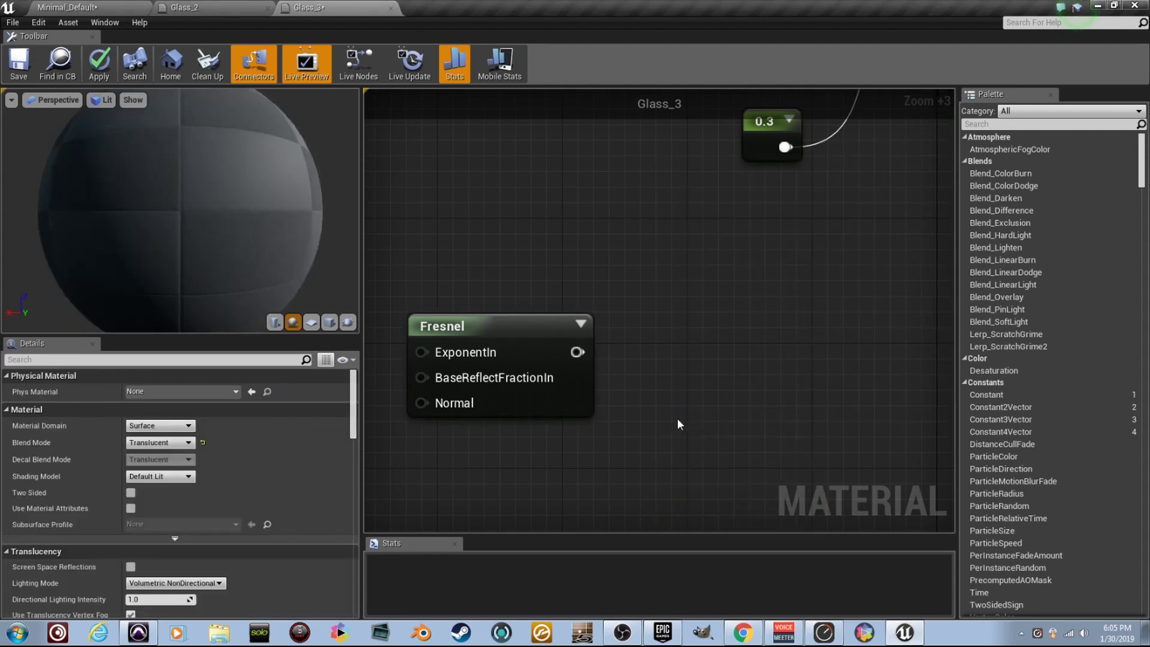
Add a Linear Interpolate node, connect the Fresnel output to its Alpha input and its output to the material's Refraction input
key("l")
left_click(677, 418)
left_click_drag(734, 411, 733, 397)
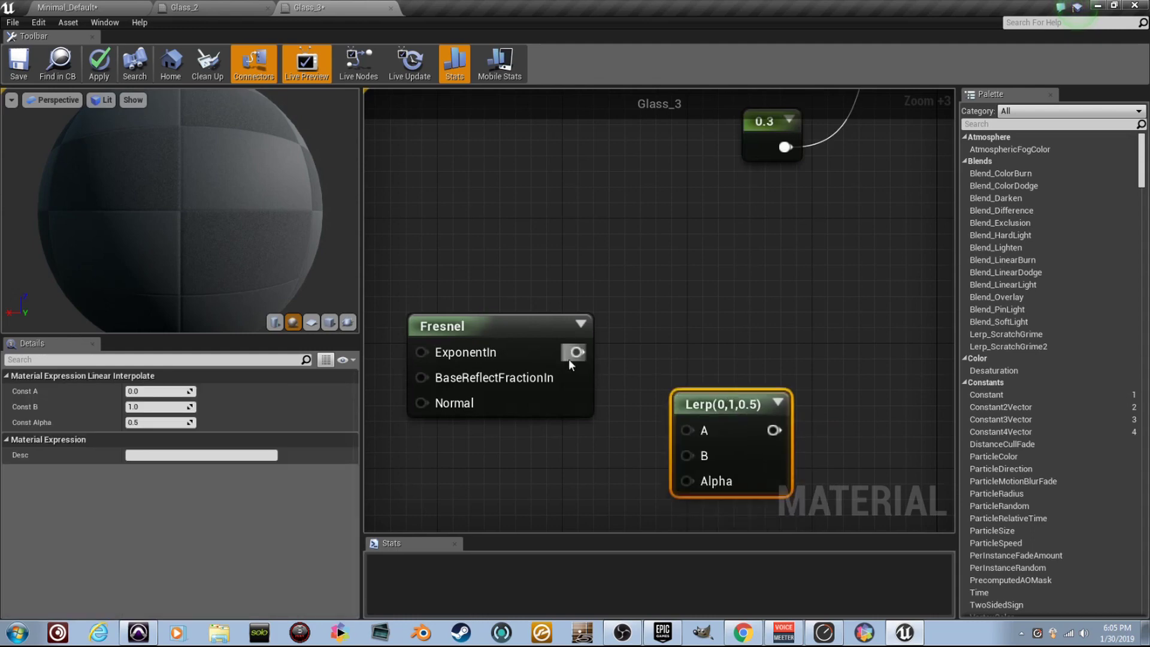
left_click_drag(541, 329, 466, 328)
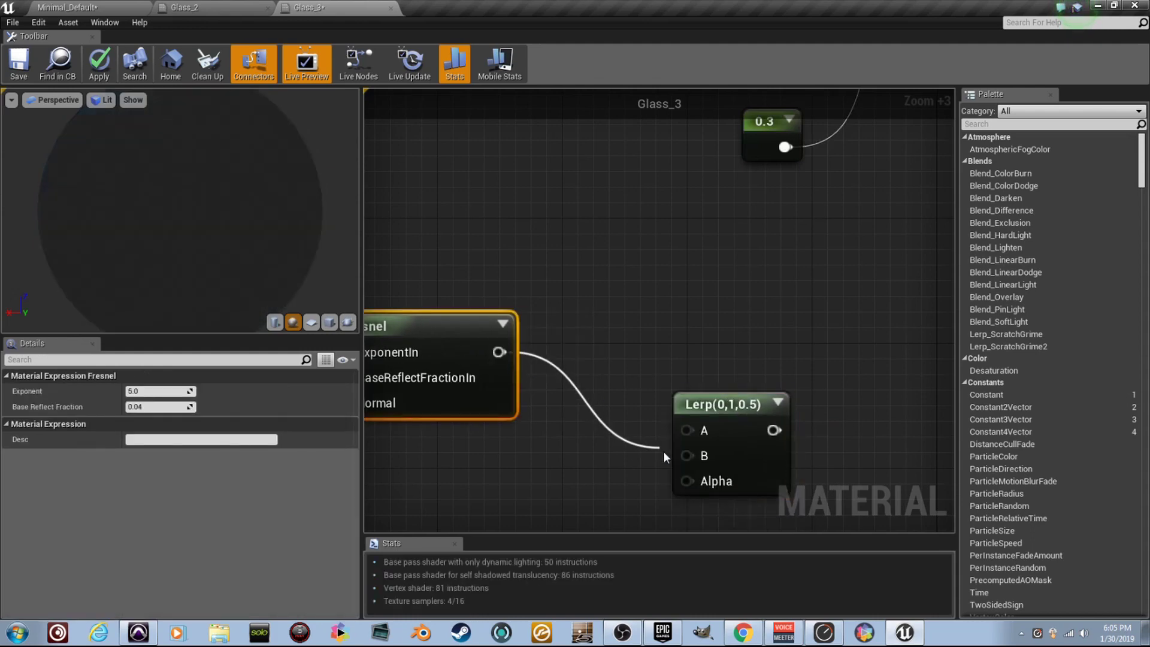
left_click_drag(664, 451, 697, 483)
right_click_drag(768, 460, 557, 425)
right_click_drag(699, 395, 482, 427)
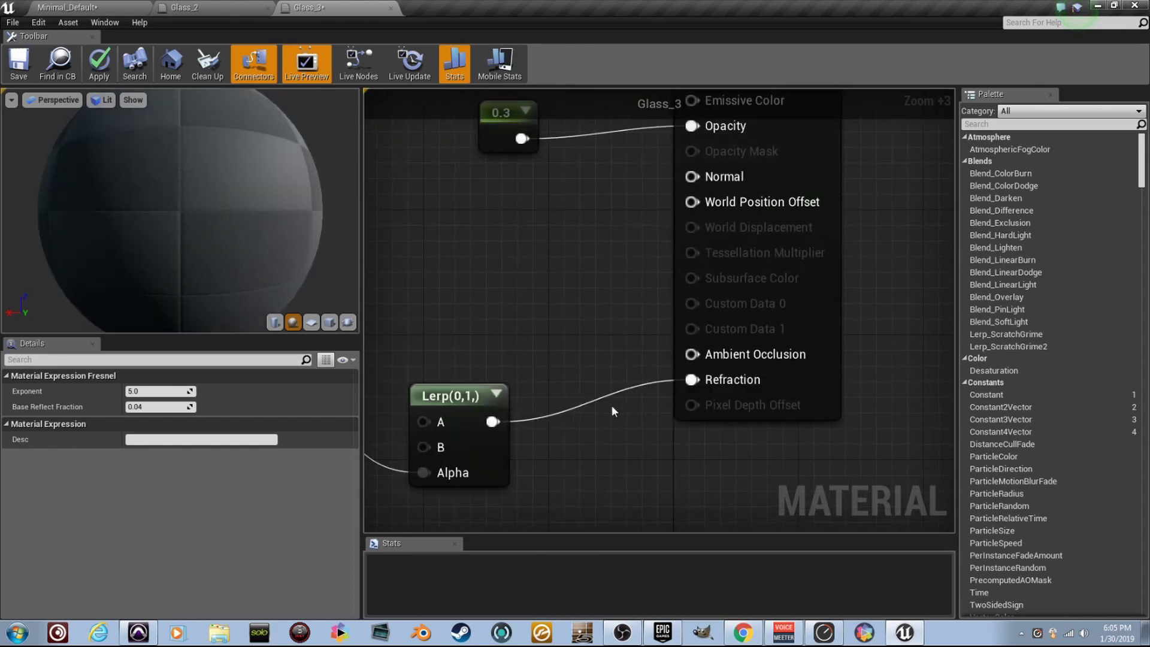
Move the Fresnel node lower so there is free space above it beside the Lerp node
right_click_drag(612, 407, 770, 363)
scroll(657, 373, "down", 2)
right_click_drag(648, 389, 776, 339)
left_click_drag(555, 317, 514, 457)
right_click_drag(554, 419, 562, 456)
right_click_drag(769, 346, 695, 345)
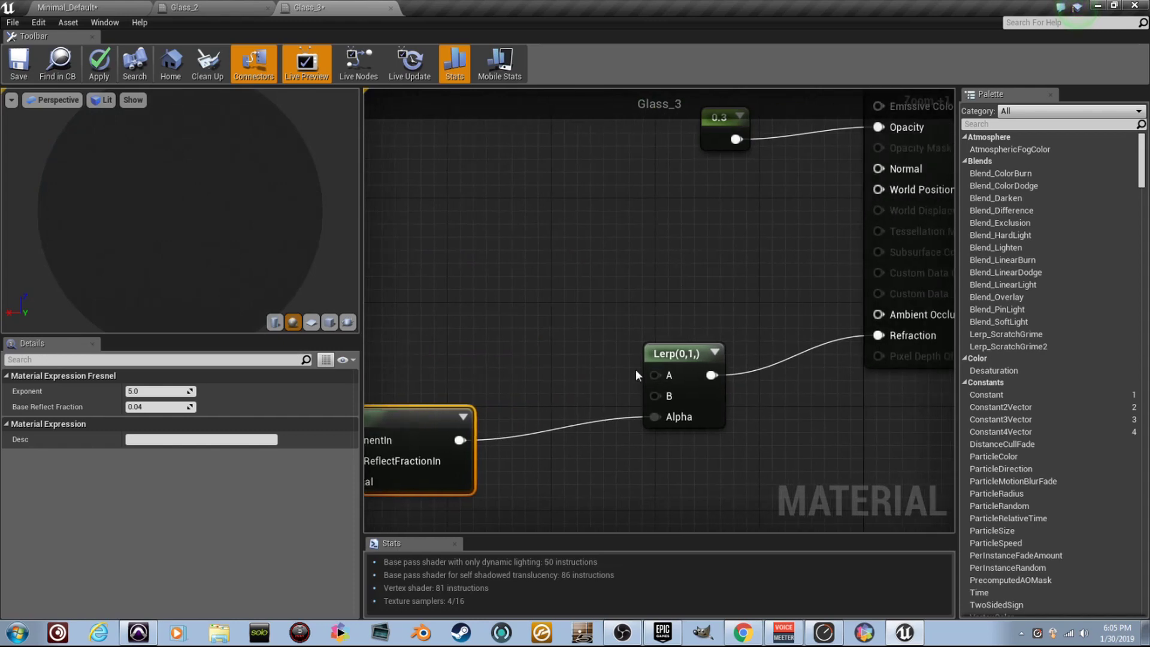
Add two Constant nodes, set the second to 1, and connect them to the Lerp's A and B inputs respectively
left_click(503, 198)
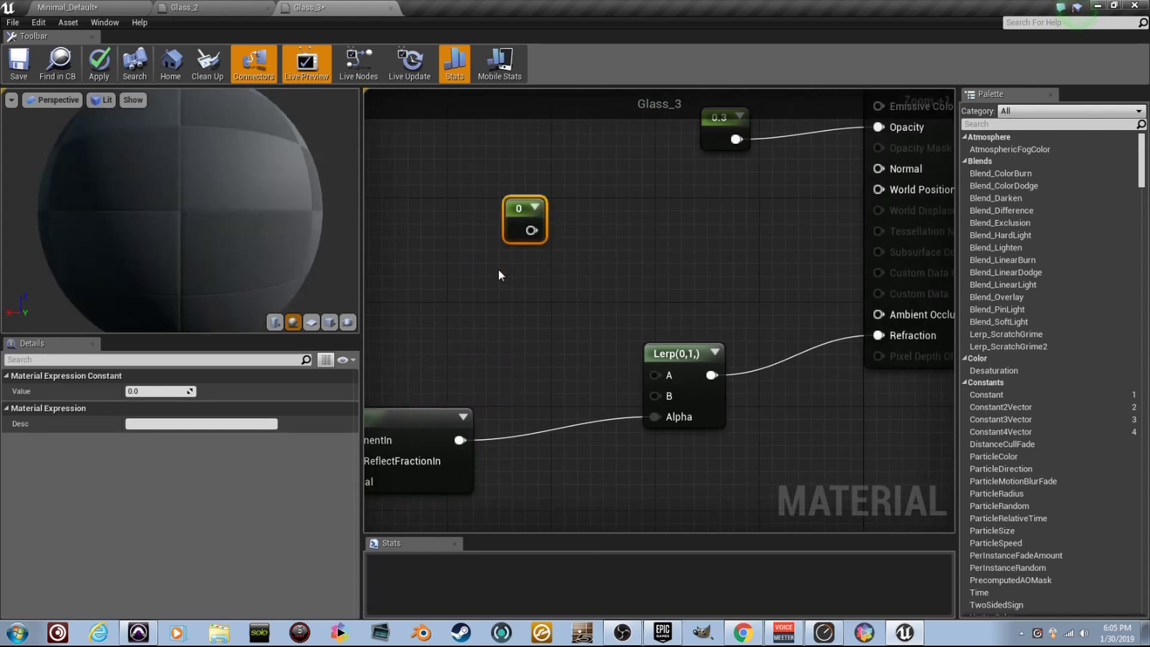
left_click(498, 281)
left_click_drag(531, 230, 659, 376)
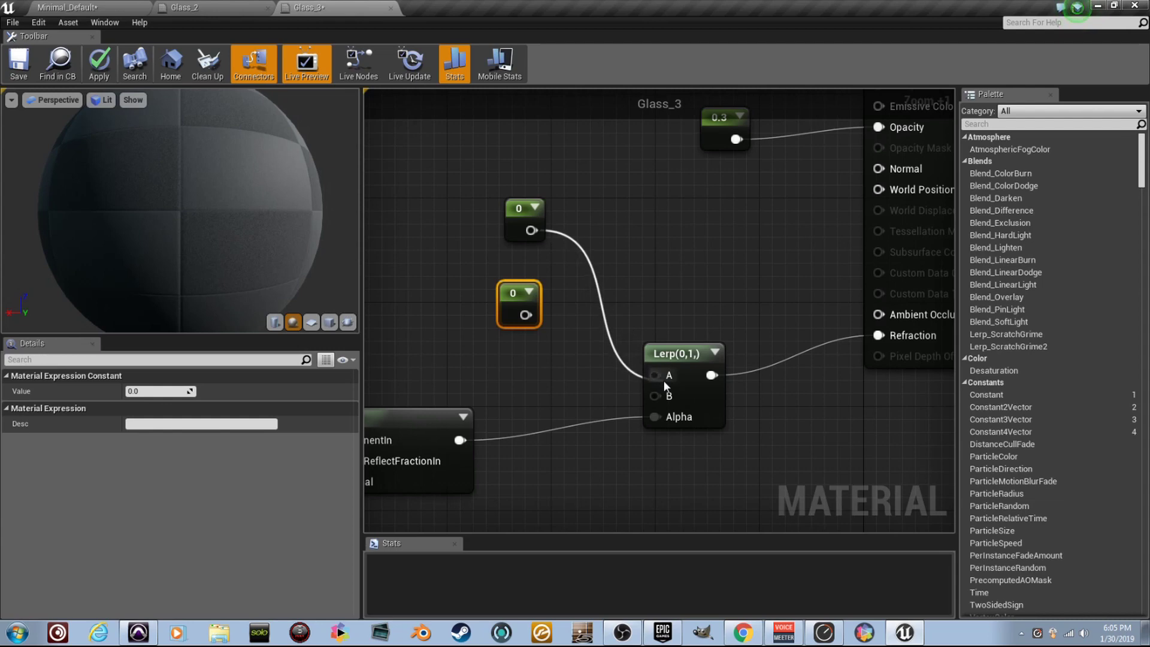
left_click(166, 391)
type("1")
key("Return")
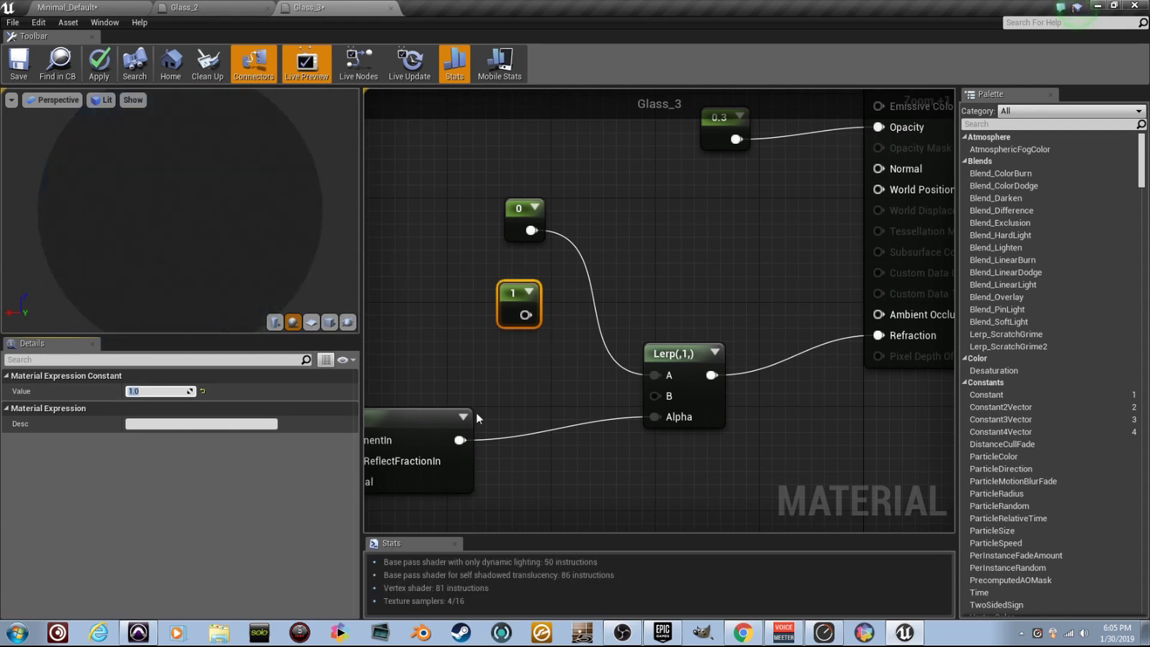
right_click_drag(501, 391, 569, 378)
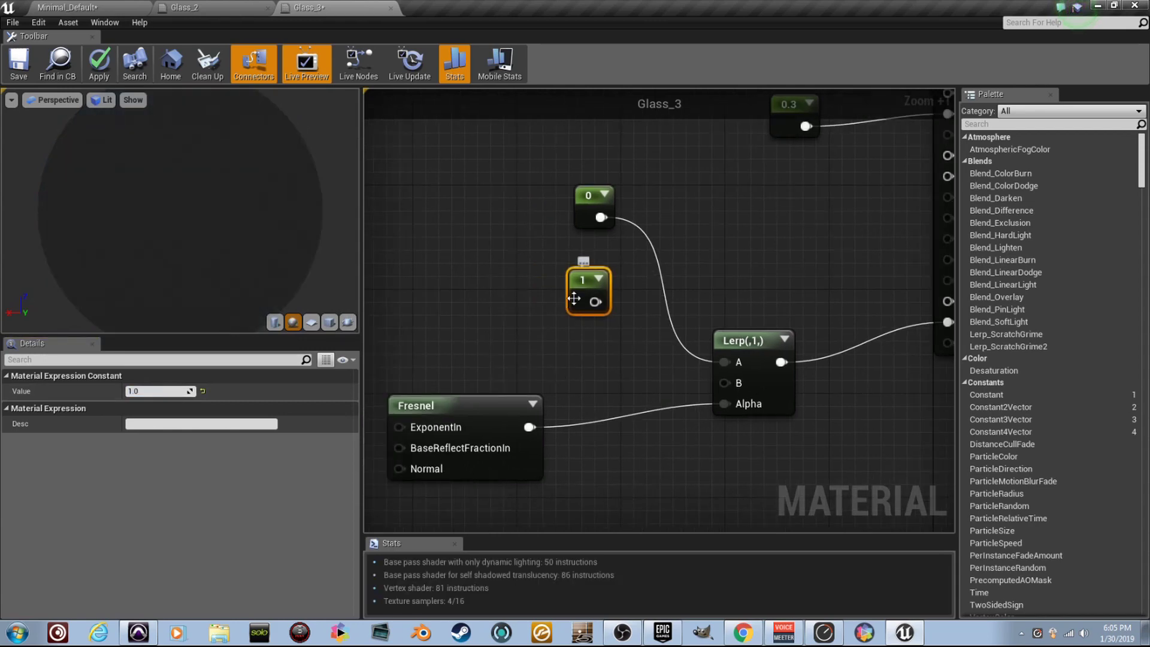
left_click_drag(608, 304, 739, 383)
Set the constant feeding the Lerp's B input to 2.42 and the one feeding A to 1
left_click(184, 392)
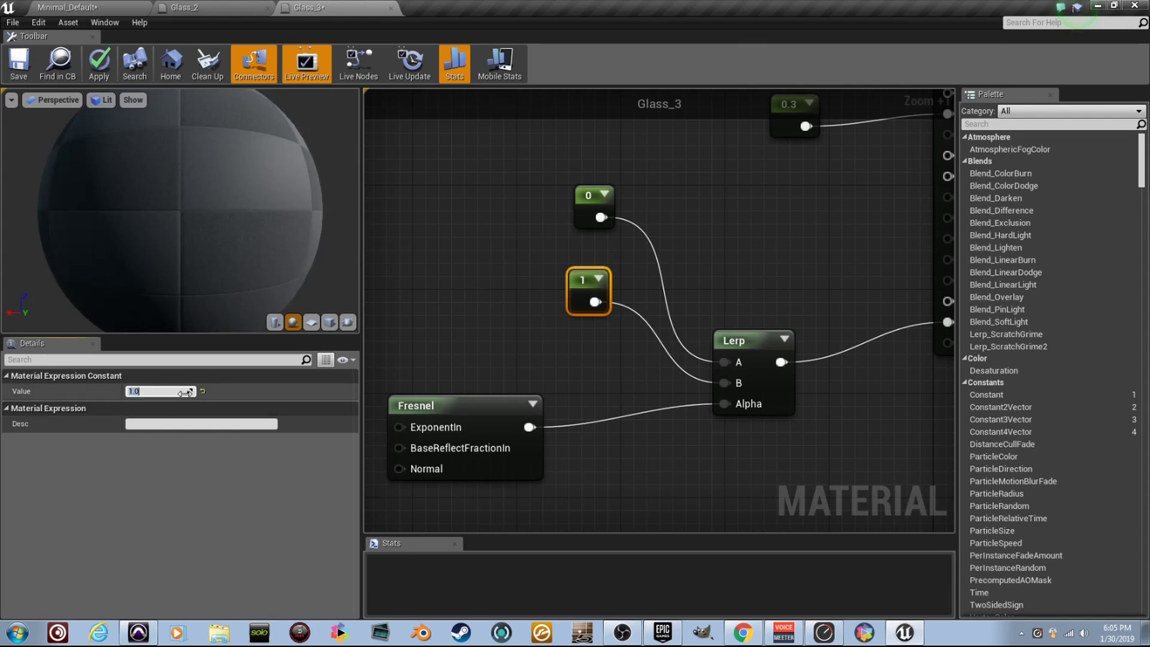
type("2.42")
key("Return")
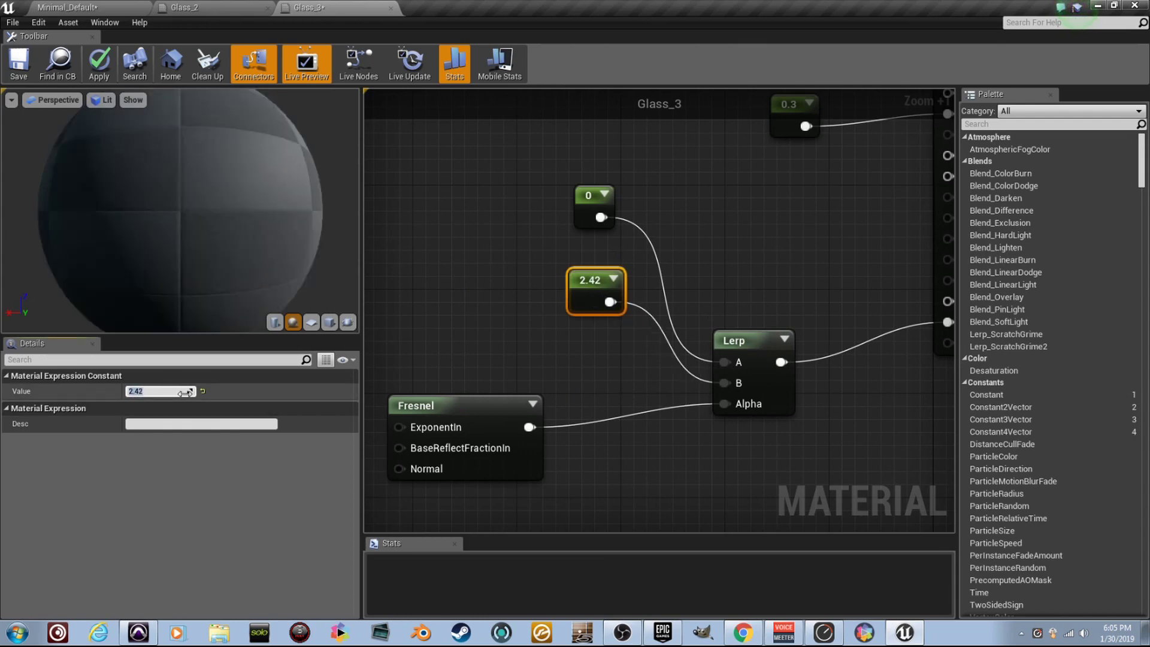
left_click(577, 222)
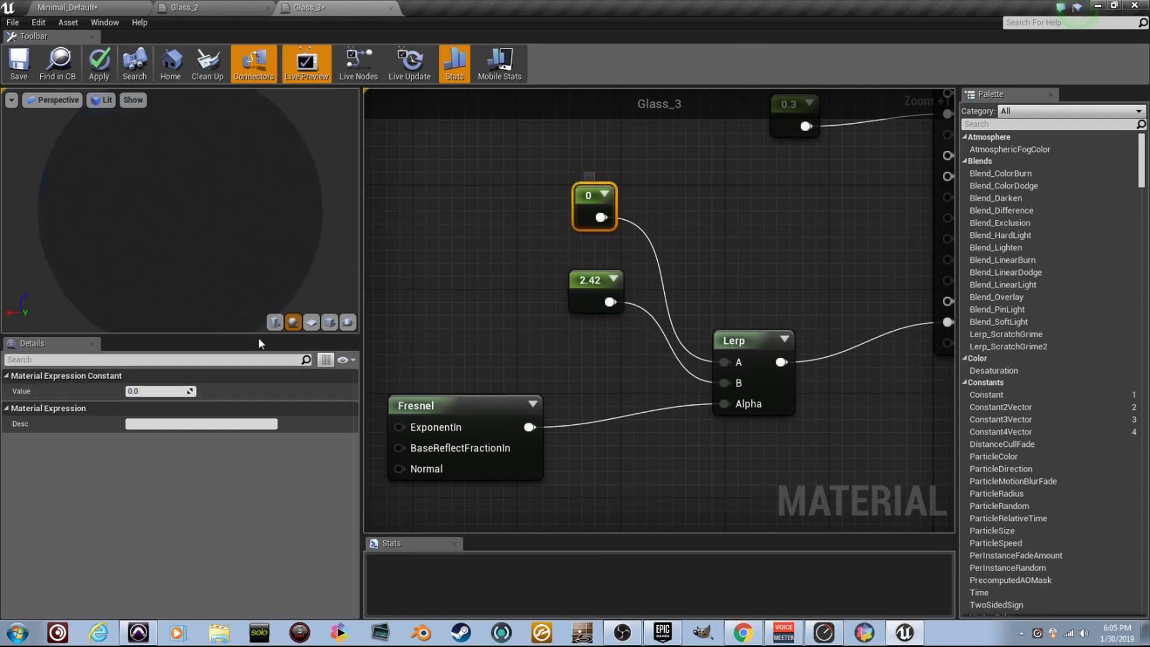
type("1")
key("Return")
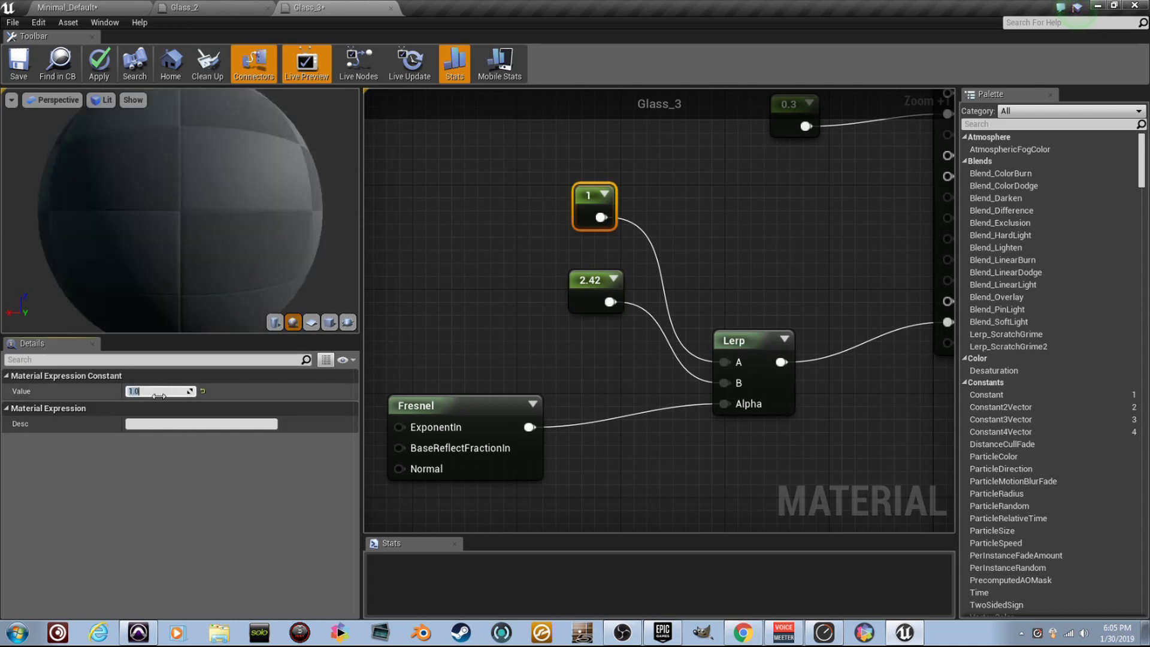
Tidy the Fresnel node's position, save the Glass_3 material and return to the Minimal_Default level
scroll(666, 293, "down", 2)
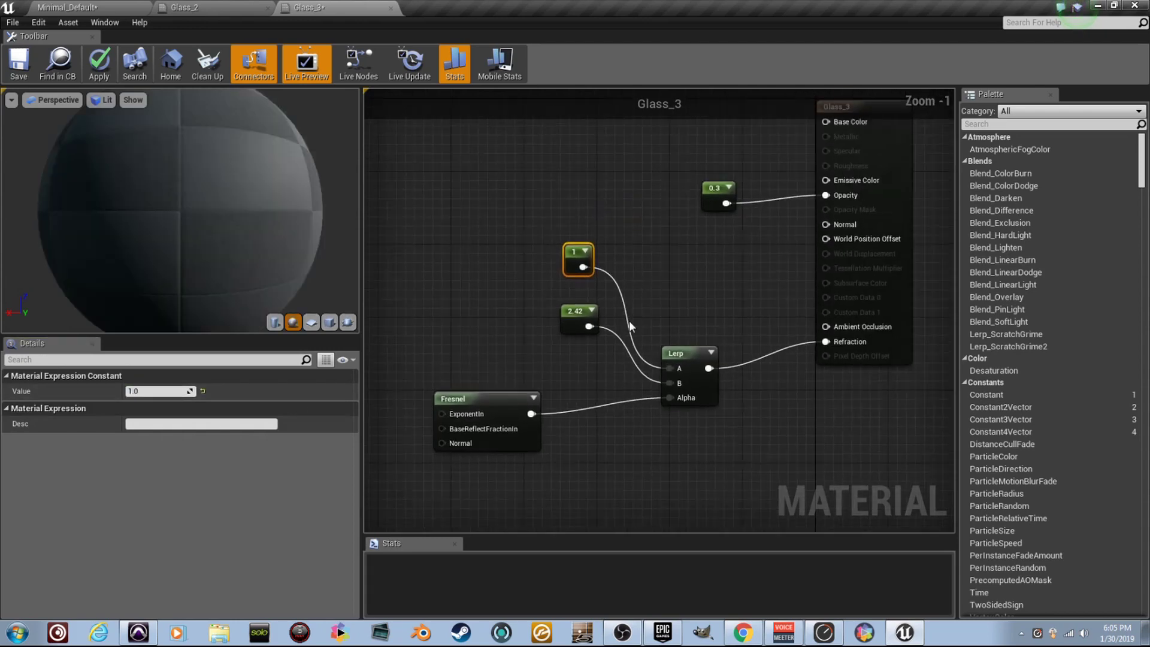
left_click(519, 414)
left_click_drag(520, 414, 547, 405)
right_click_drag(781, 369, 733, 415)
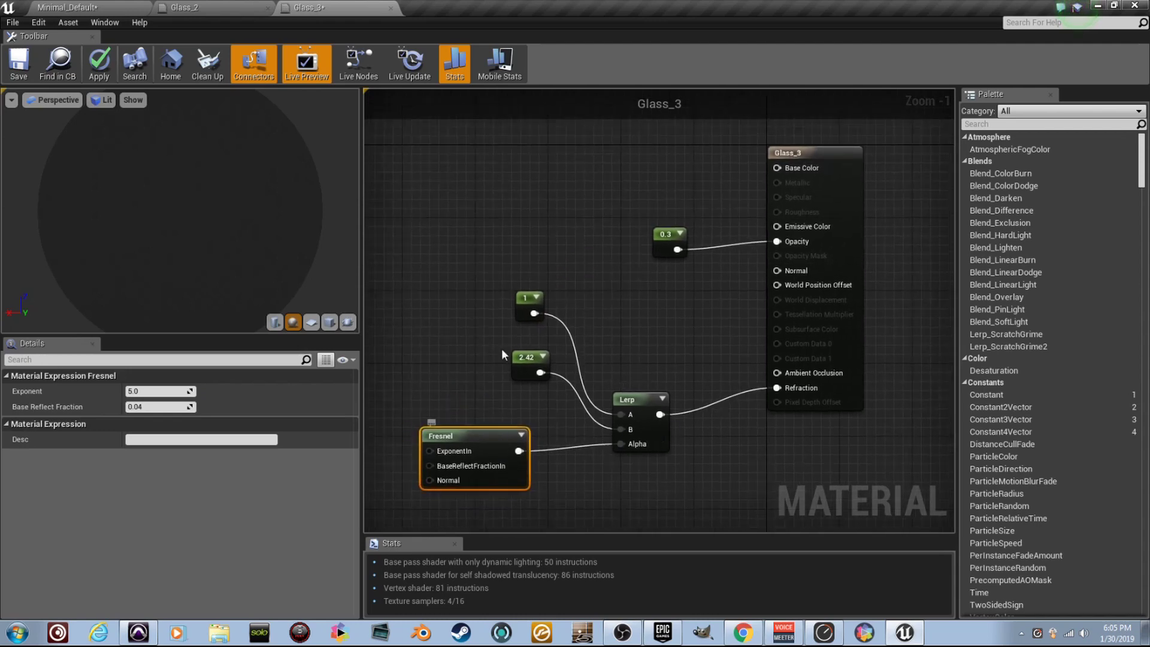
right_click_drag(656, 290, 677, 336)
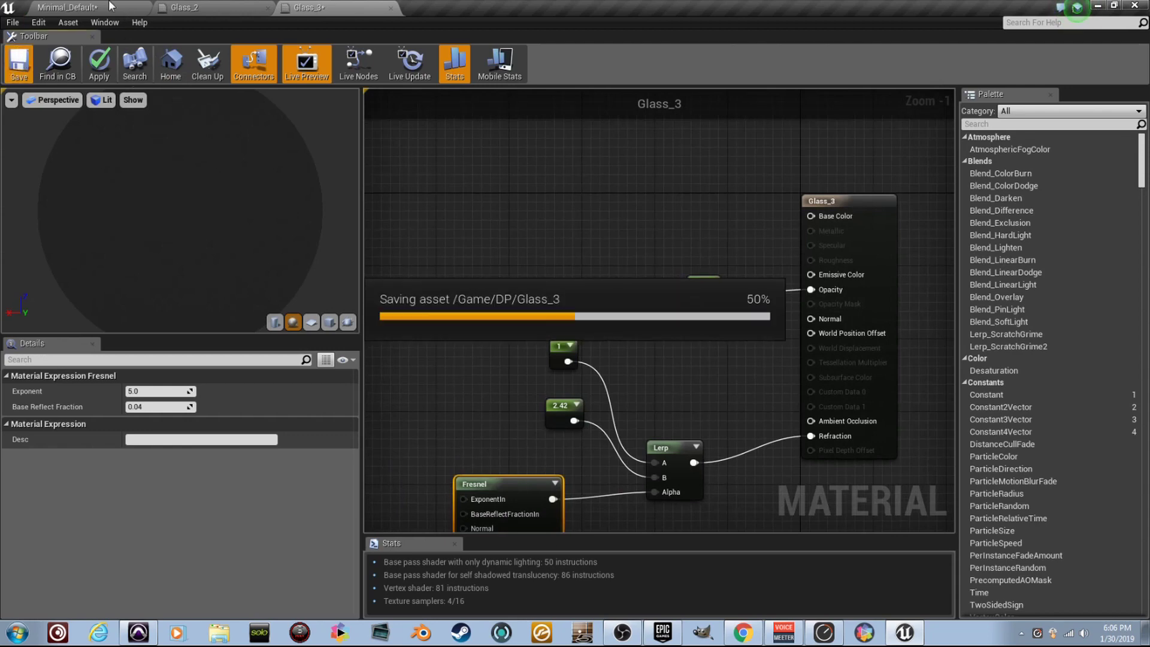
left_click(90, 7)
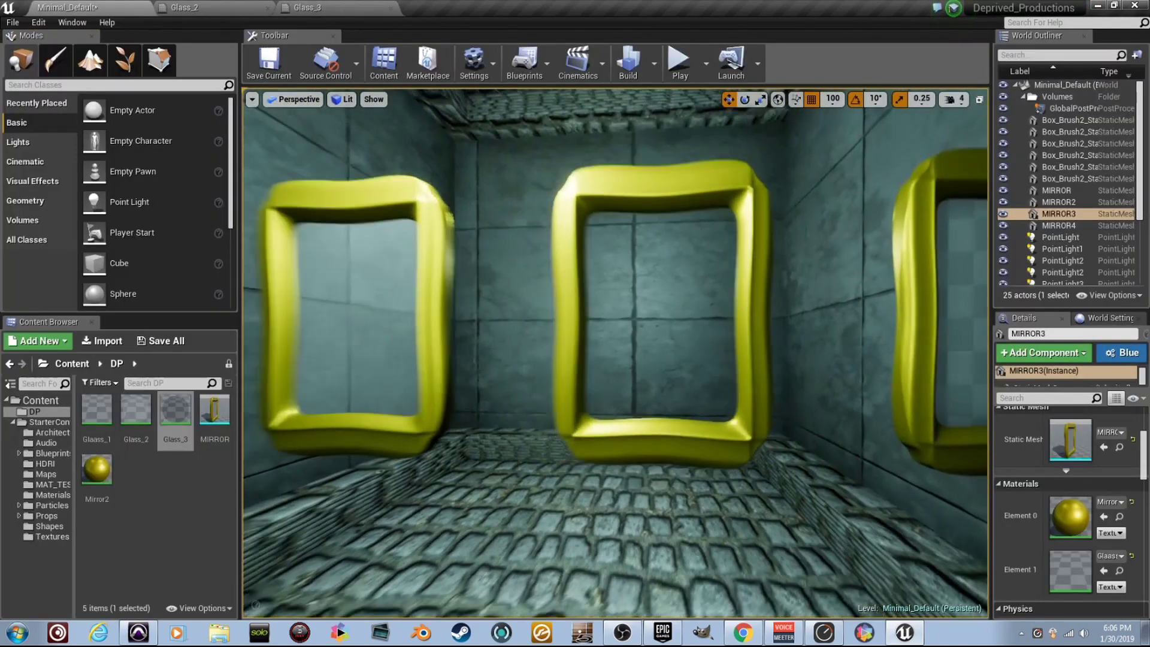
Duplicate the Glass_3 material in the DP folder as Glass_4
right_click_drag(615, 353, 575, 347)
right_click(175, 426)
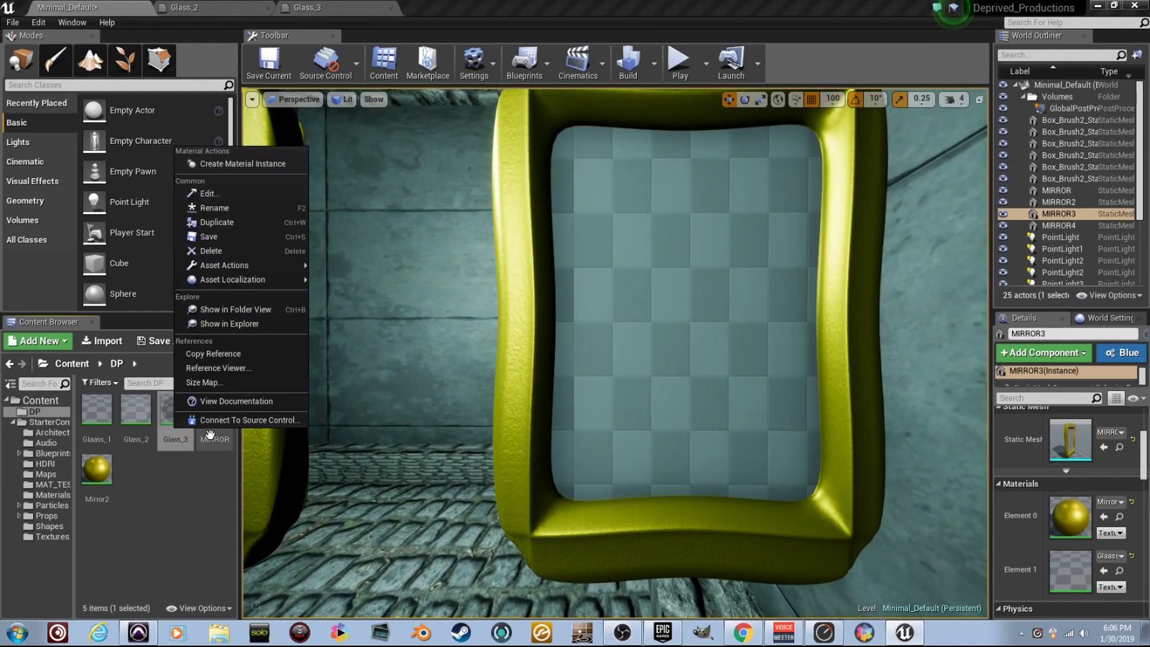
left_click(290, 225)
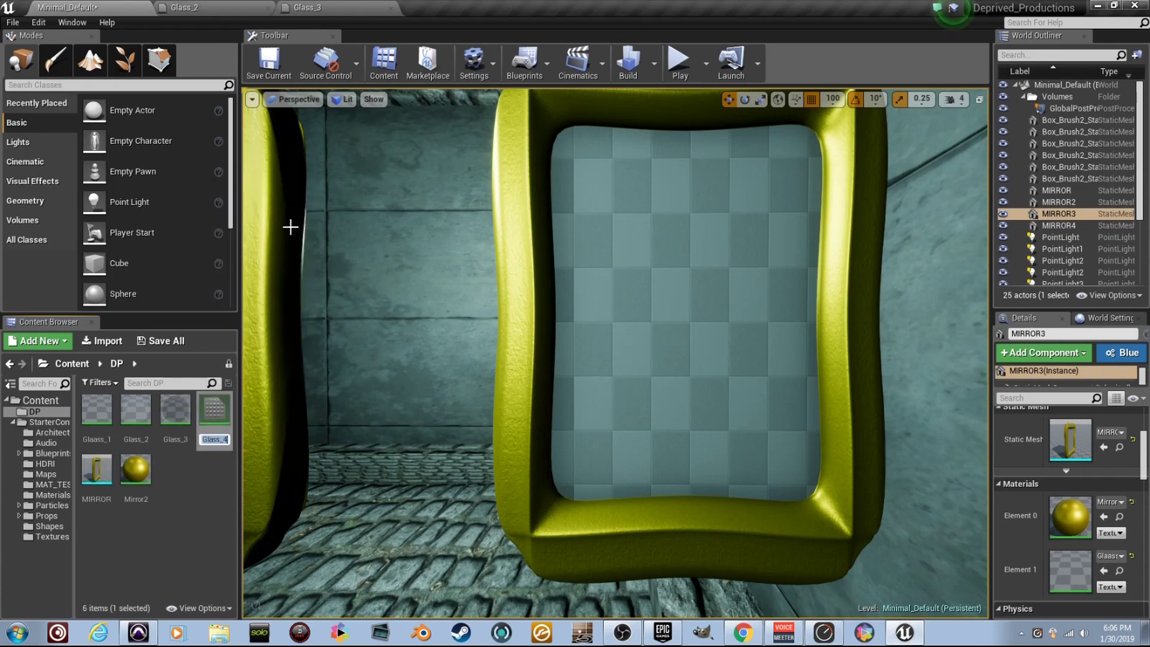
left_click(216, 433)
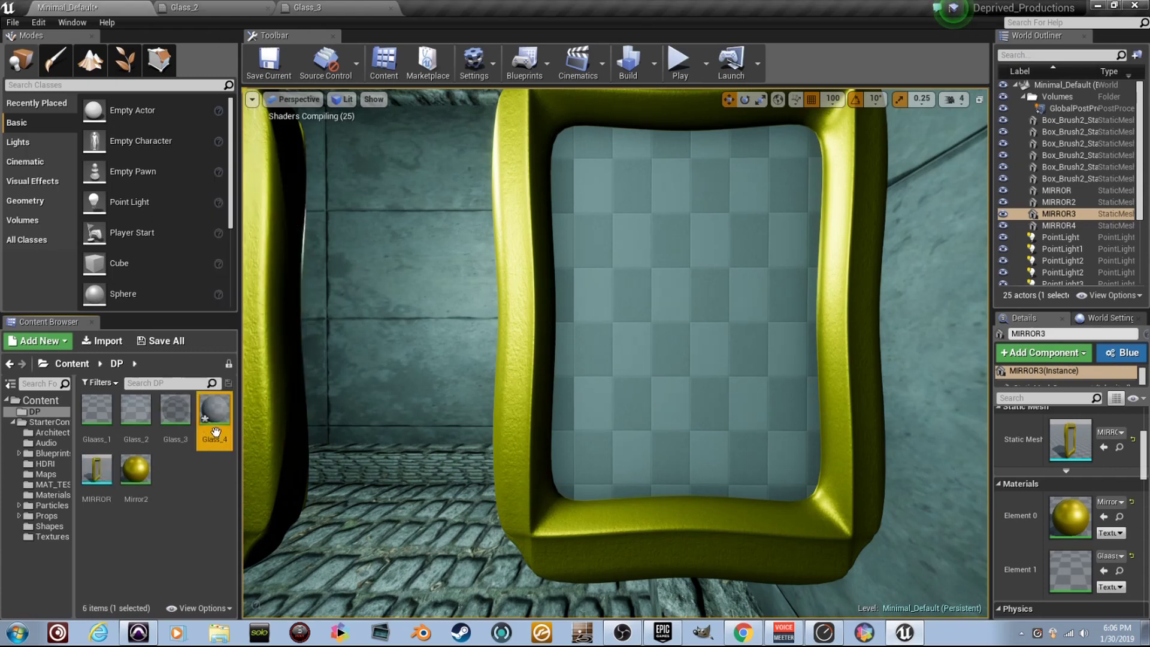
Apply the Glass_4 material to the checker-patterned glass pane of the mirror beside the wall
left_click_drag(215, 414, 660, 379)
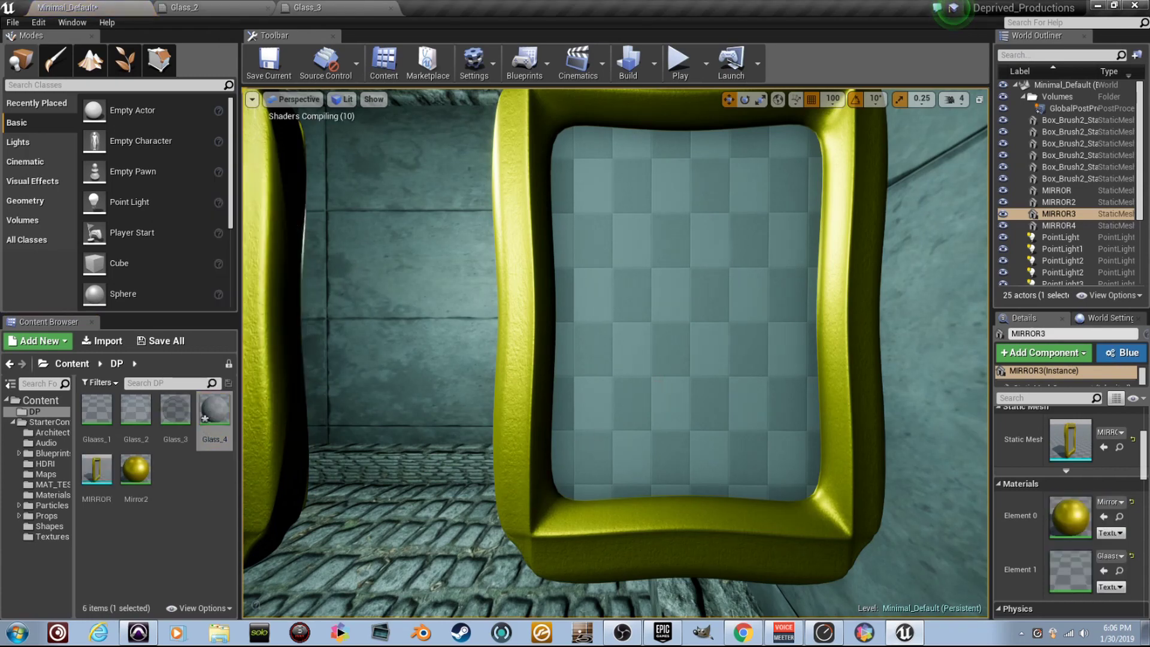
key("a")
key("d")
left_click_drag(214, 414, 611, 328)
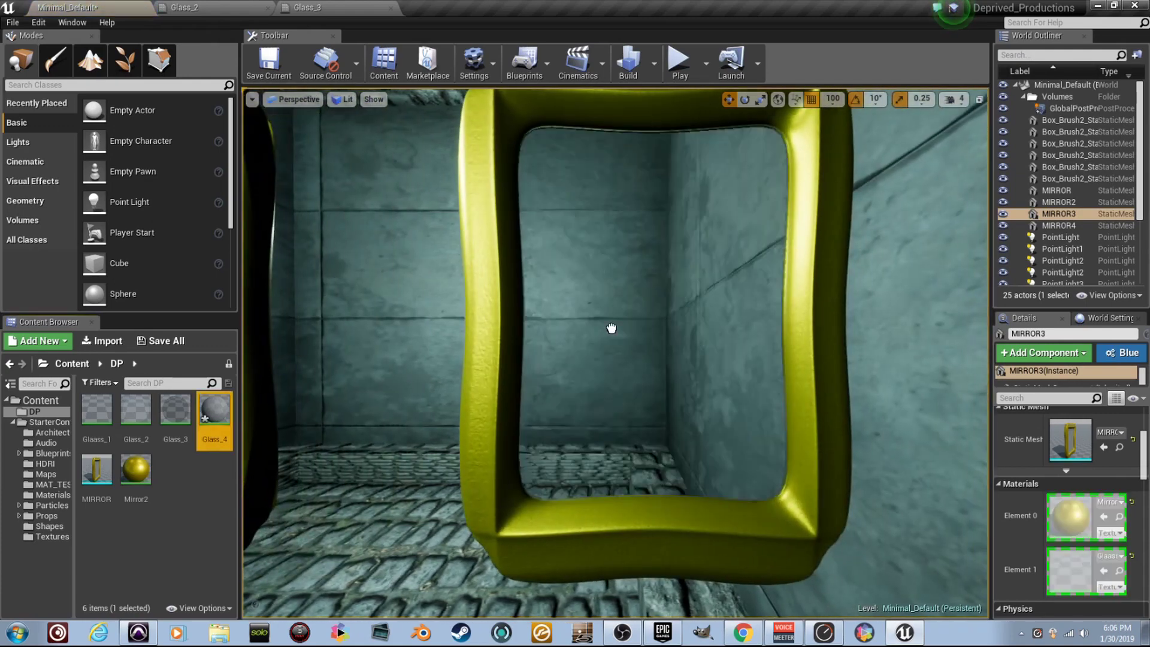
Open the Glass_4 material from the DP folder for editing and bring its constant nodes into close view
left_click_drag(199, 427, 208, 404)
right_click_drag(365, 406, 260, 432)
key("w")
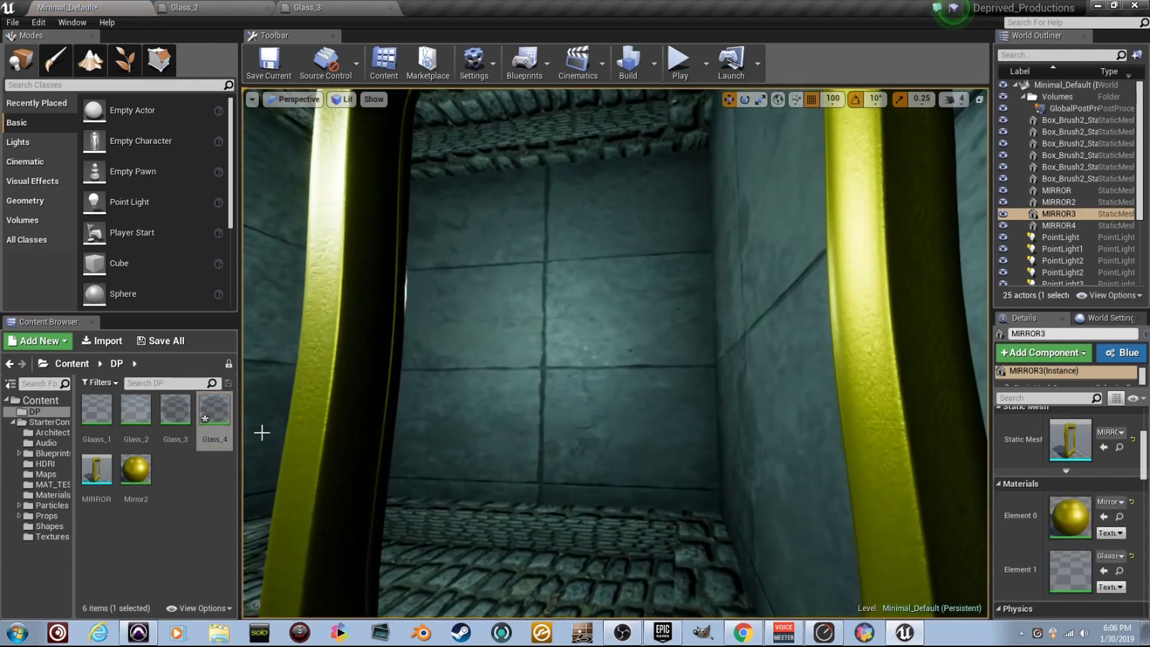
double_click(210, 429)
scroll(504, 347, "down", 3)
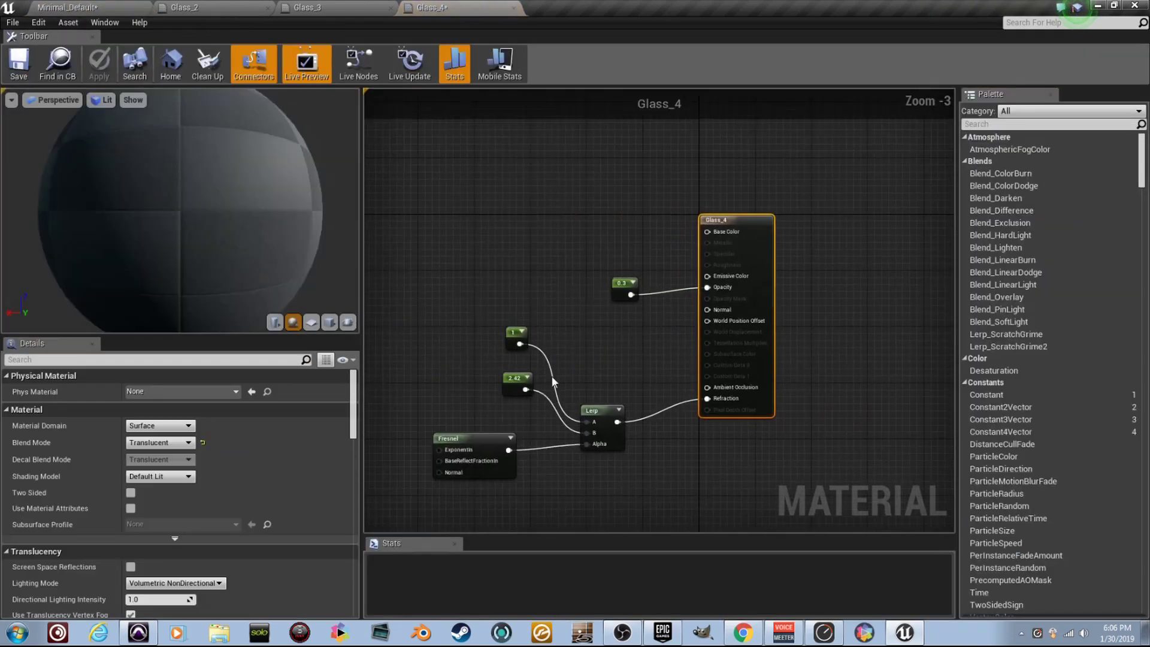
scroll(554, 371, "up", 2)
scroll(607, 342, "up", 1)
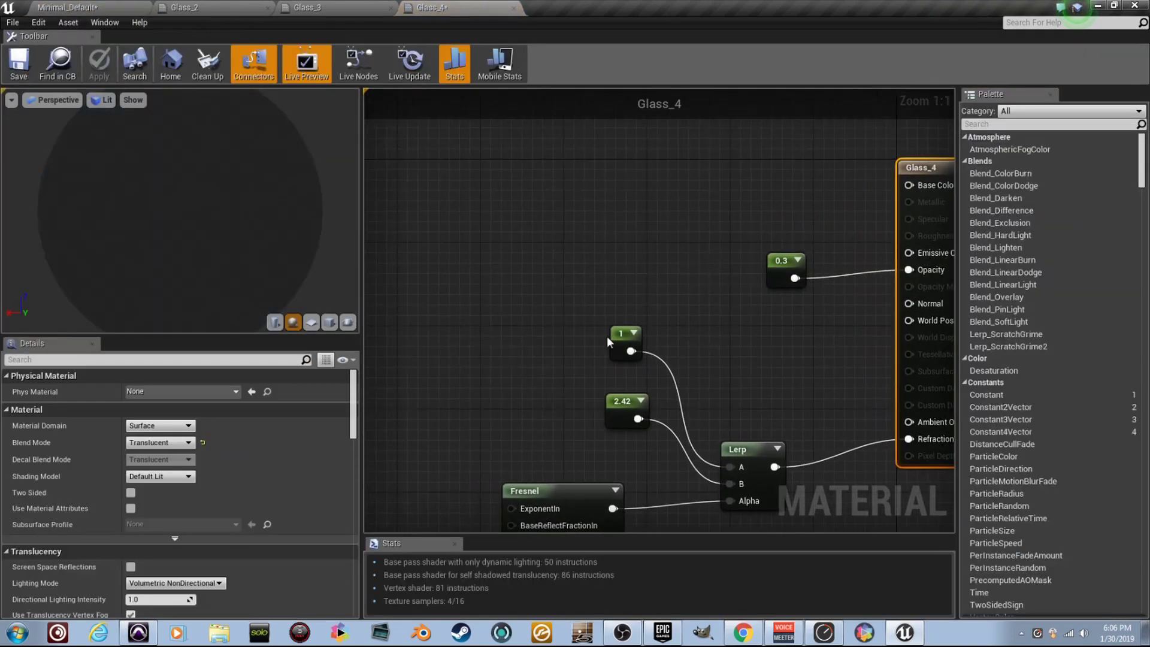
scroll(606, 336, "up", 3)
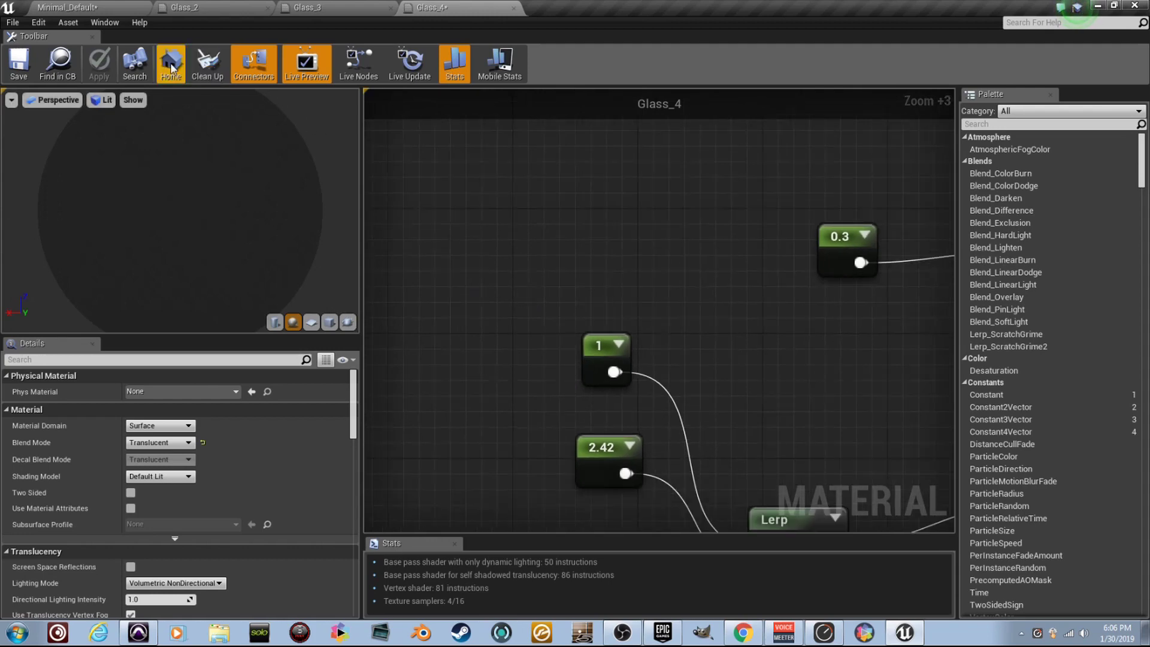
Open Content Browser 2 and search the texture-filtered starter content for "rust"
left_click(104, 26)
mouse_move(175, 181)
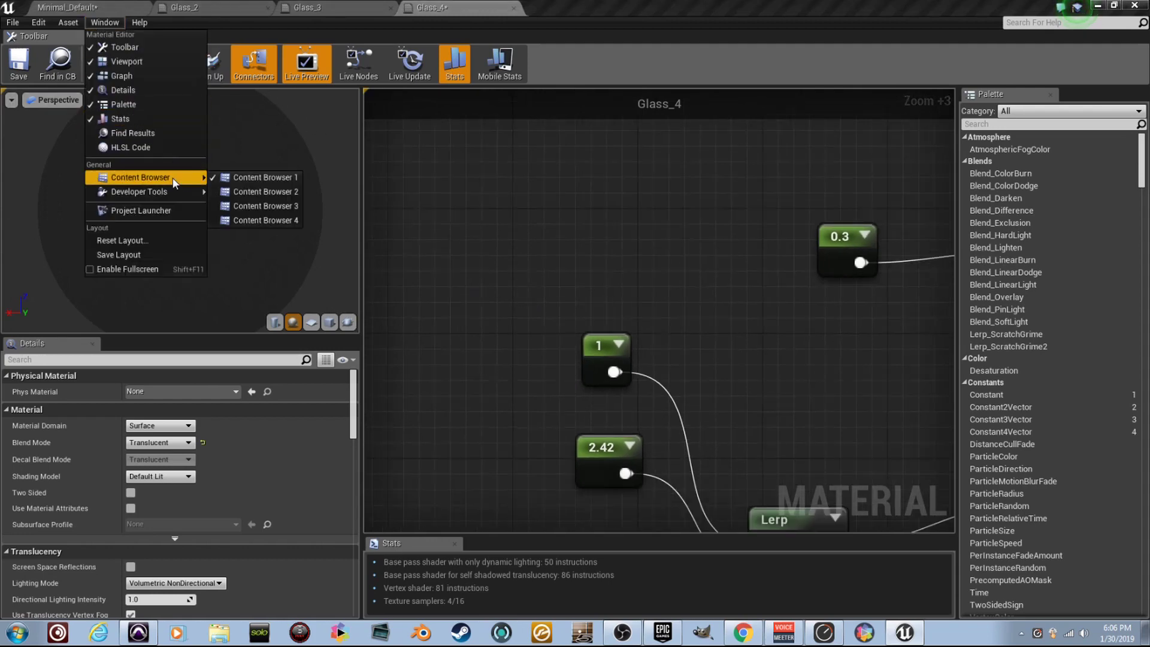
left_click(275, 192)
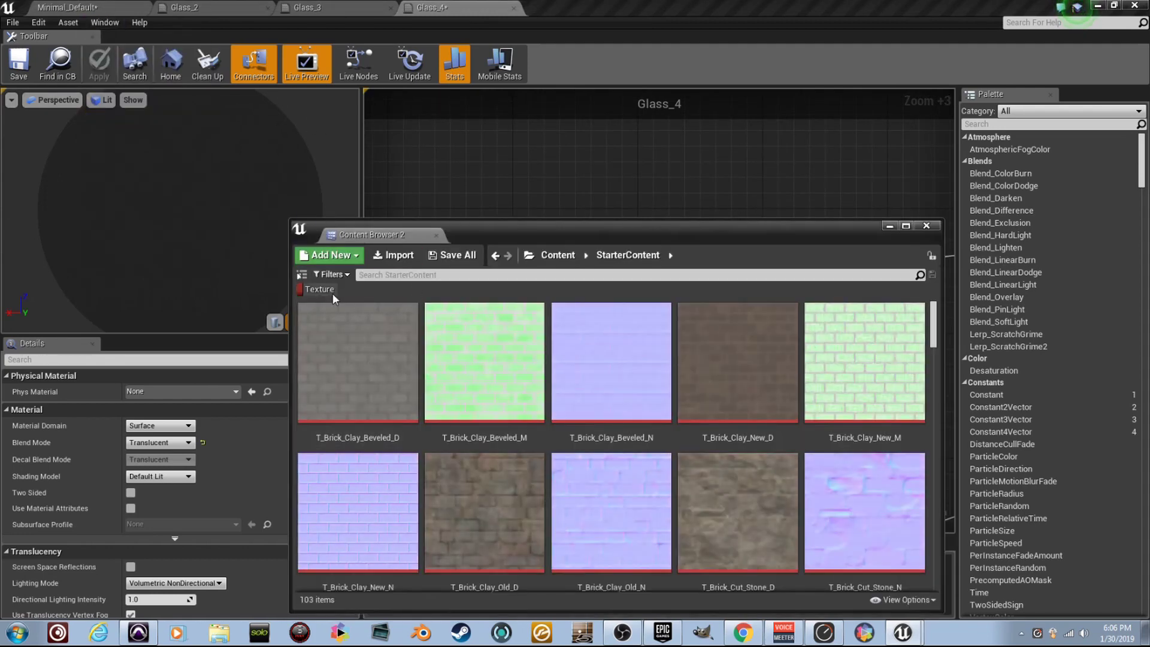
left_click(332, 294)
left_click(333, 294)
left_click(578, 276)
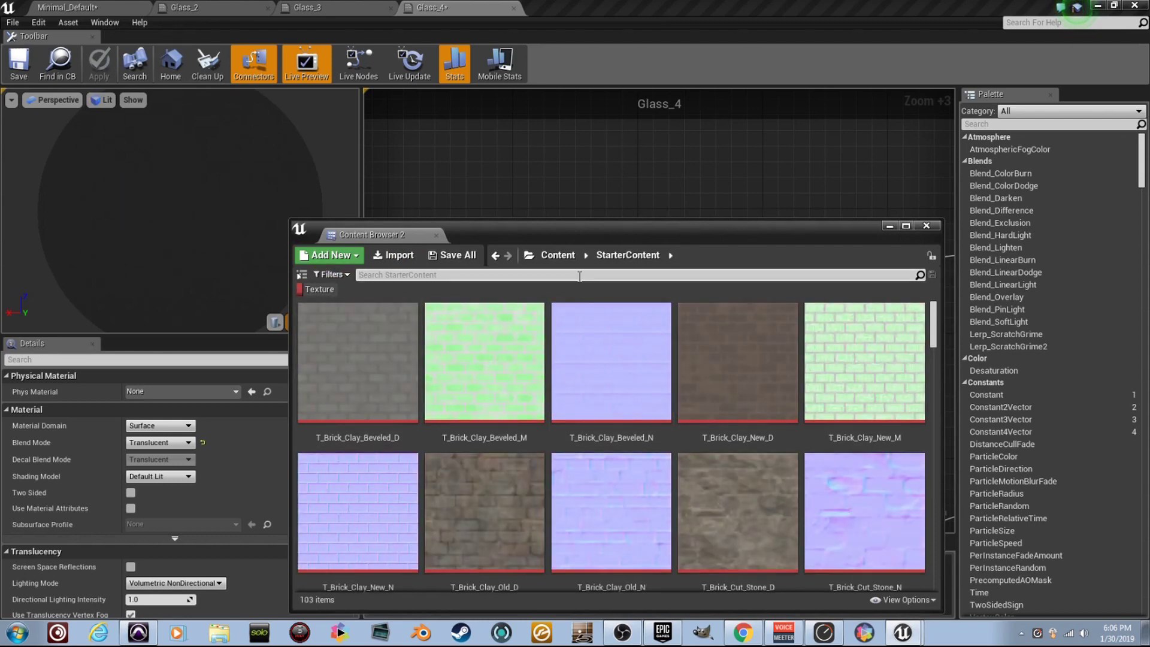
type("r")
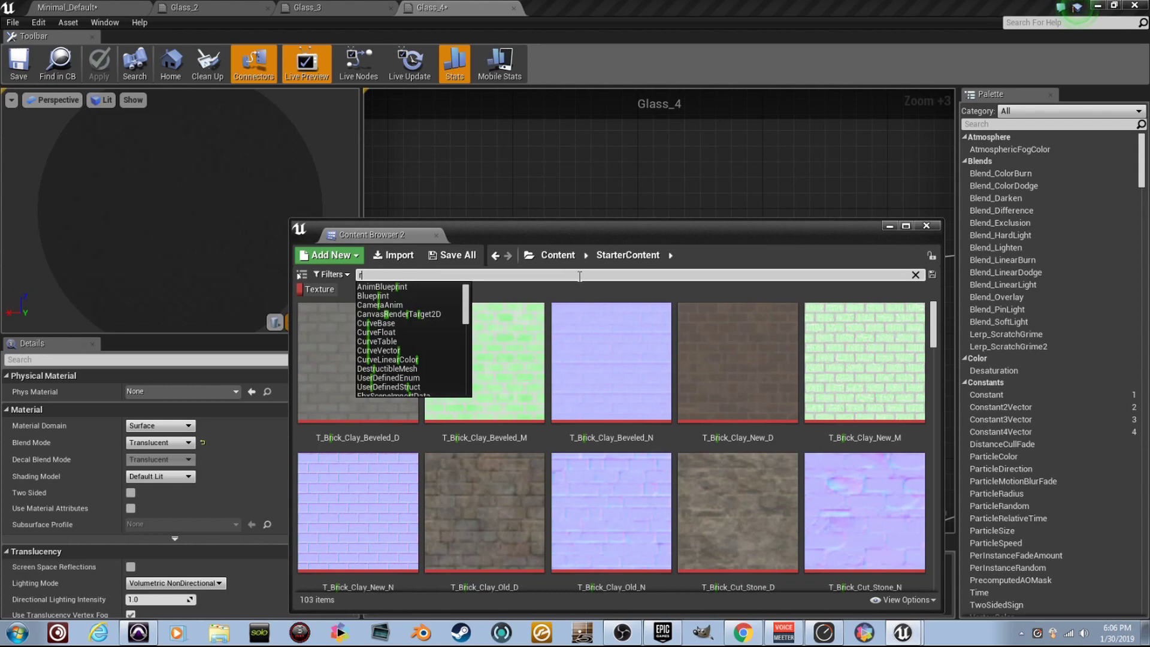
type("ust")
Add the T_Metal_Rust_N normal texture to the Glass_4 graph as a texture sample and close the second content browser
left_click(513, 377)
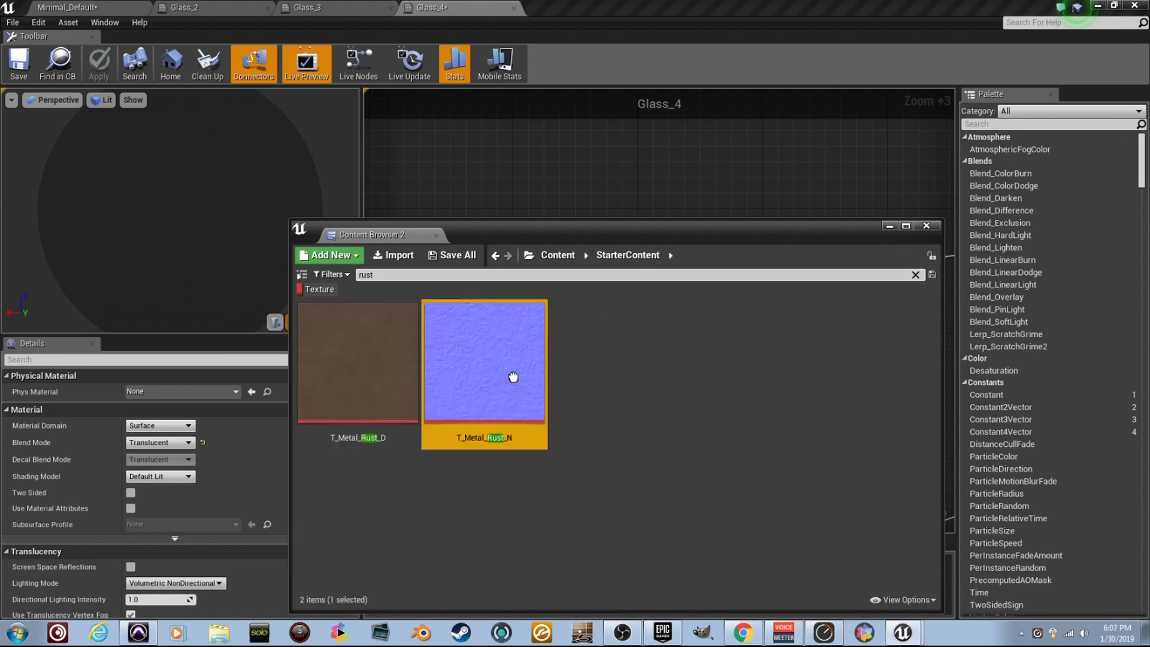
left_click_drag(559, 156, 559, 157)
left_click(926, 226)
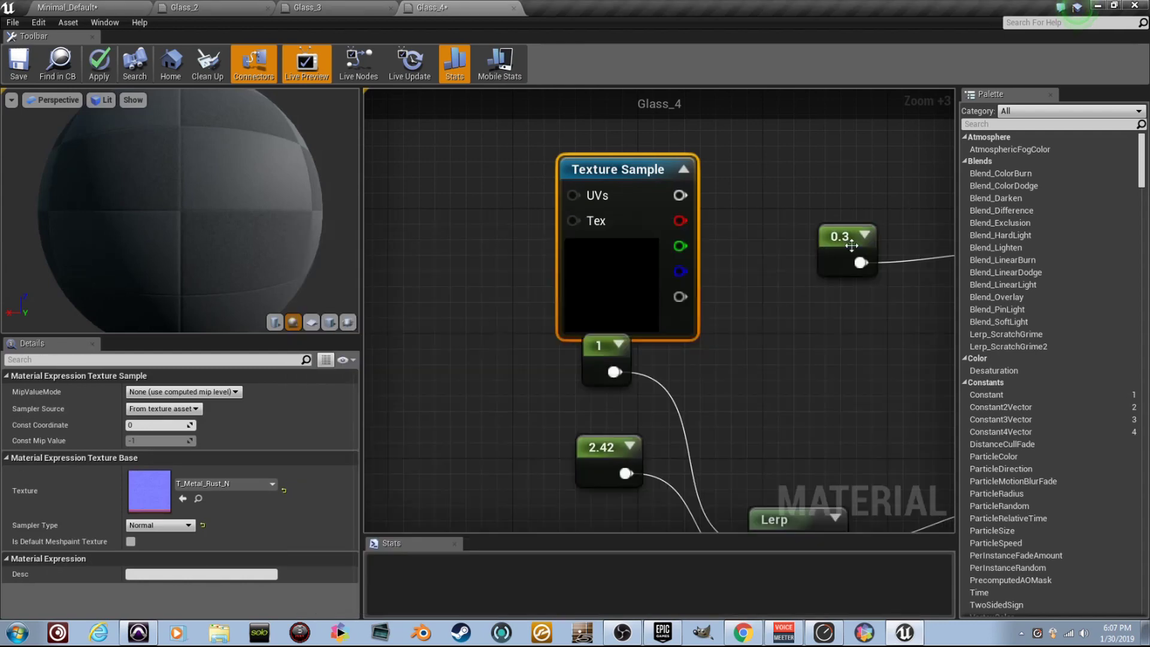
Rearrange the 1, 2.42 and 0.3 constants and the texture sample to make room between the texture and the material node
scroll(728, 234, "down", 3)
left_click_drag(642, 366, 582, 308)
left_click(577, 269)
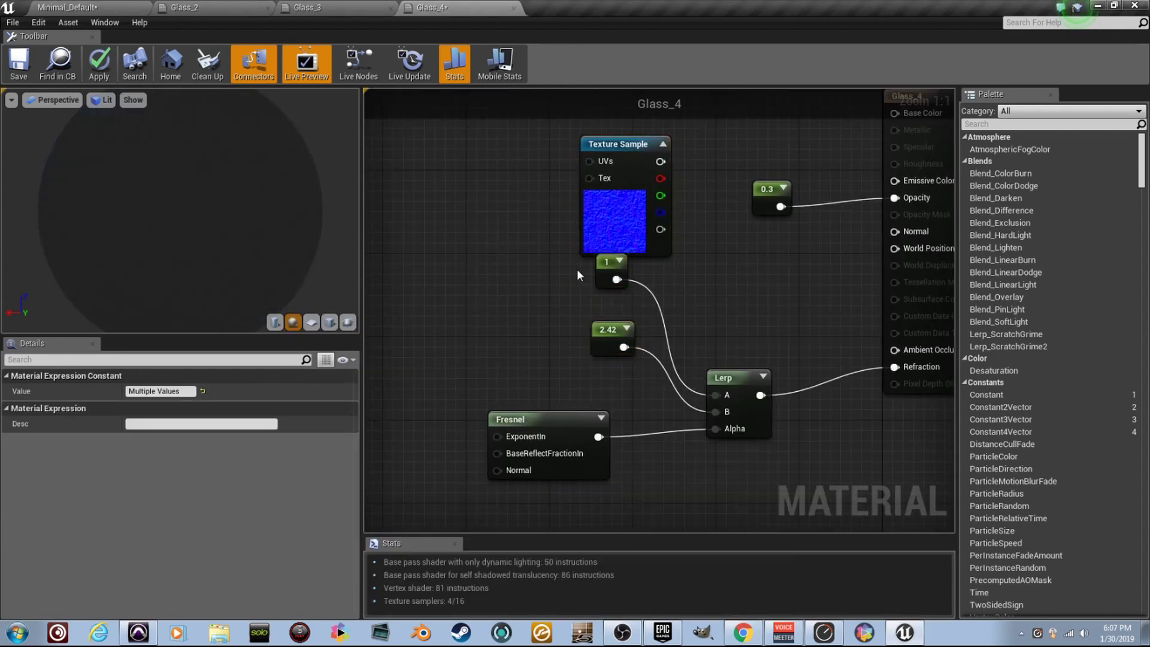
left_click_drag(576, 269, 625, 348)
left_click_drag(599, 286, 565, 318)
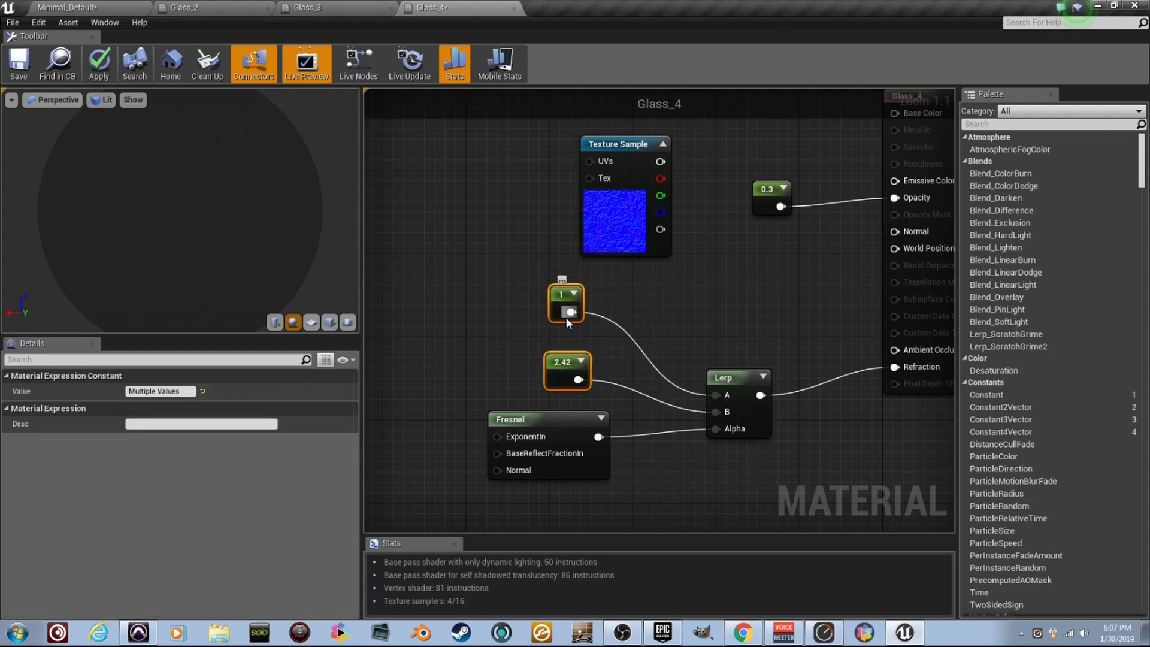
right_click_drag(605, 268, 606, 351)
scroll(632, 268, "up", 1)
left_click_drag(610, 294, 516, 298)
left_click_drag(772, 280, 736, 230)
left_click_drag(542, 281, 451, 260)
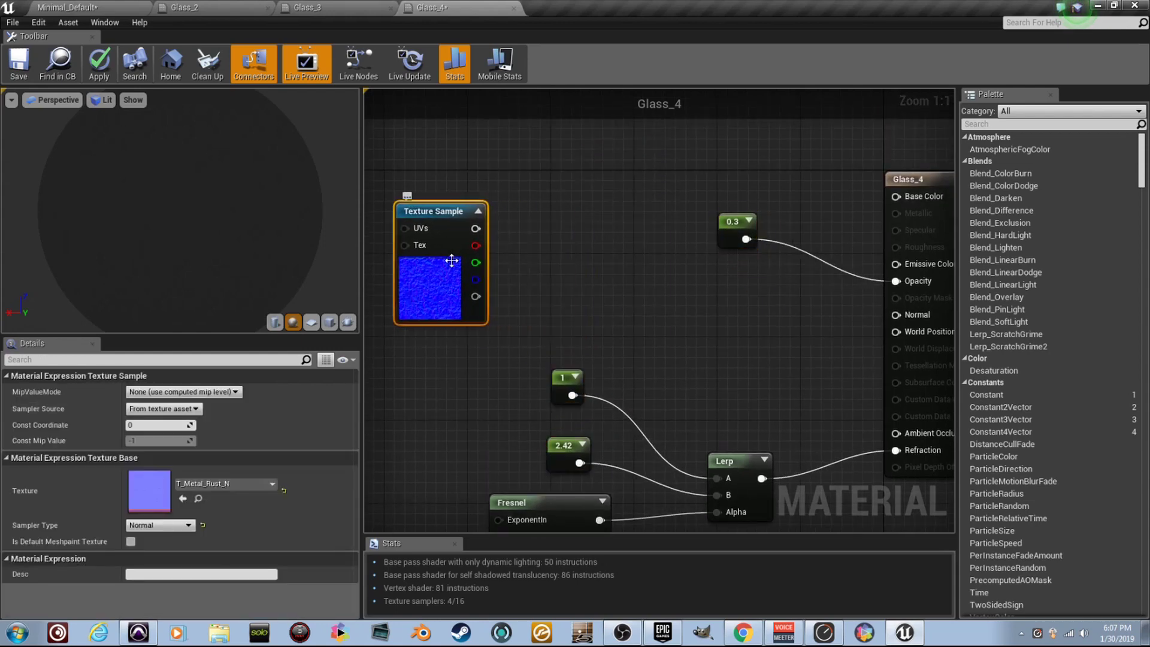
Add a Multiply node with the rust texture sample feeding A and a new Constant3Vector feeding B
left_click(556, 279)
left_click_drag(475, 228, 565, 304)
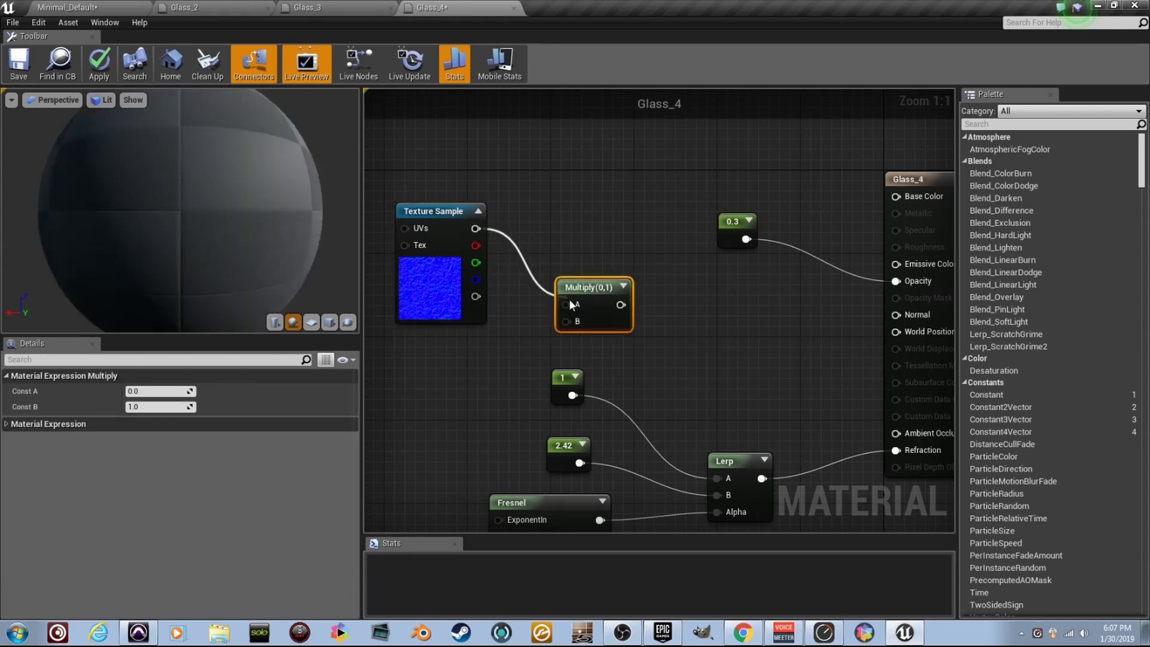
right_click_drag(569, 306, 630, 245)
left_click(435, 296)
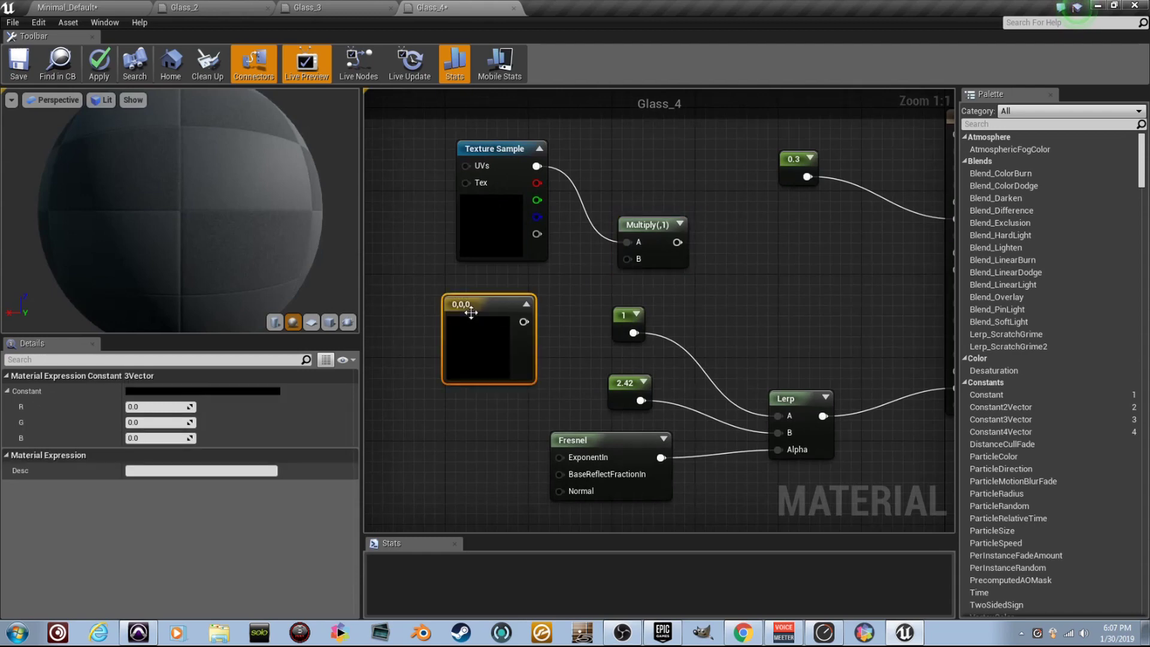
left_click_drag(523, 321, 625, 260)
Set the constant vector to R 2, G 2, B 1 and connect the Multiply output to the material's Normal input
type("2")
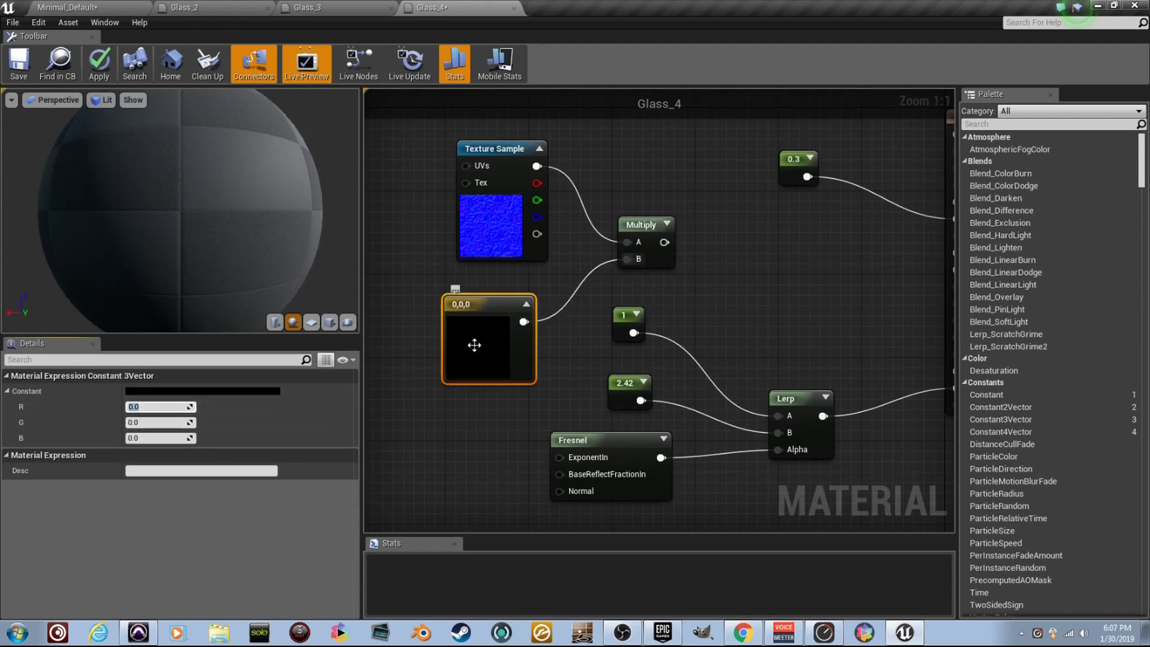
key("Tab")
type("2")
key("Tab")
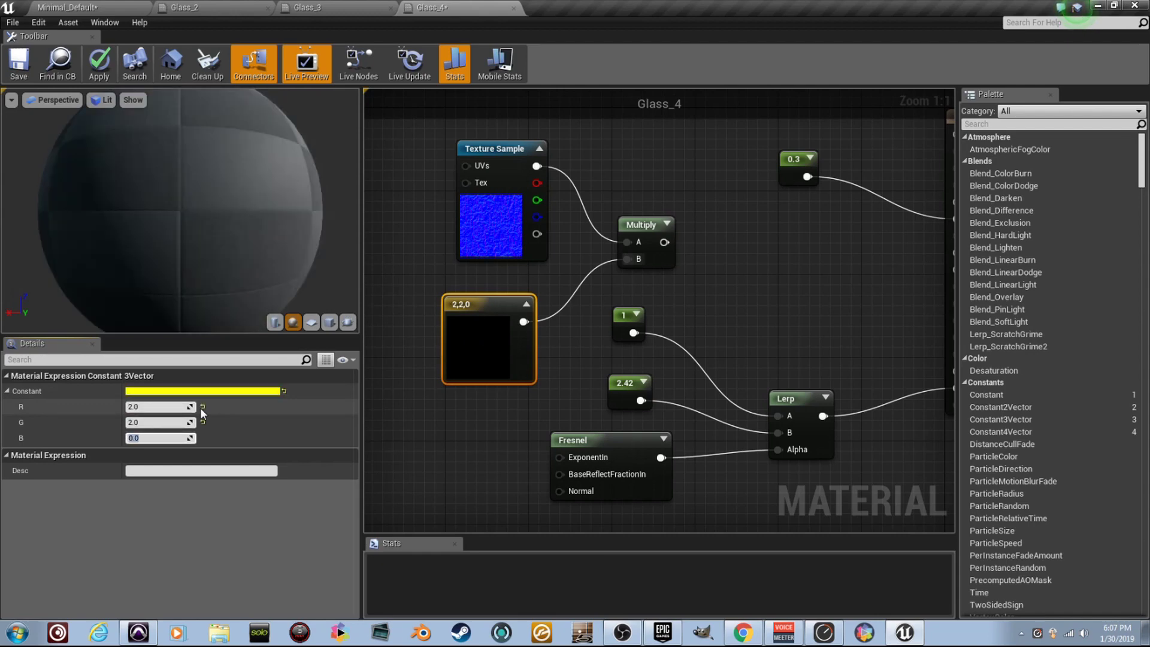
type("1")
key("Return")
right_click_drag(722, 228, 586, 227)
left_click_drag(529, 240, 831, 256)
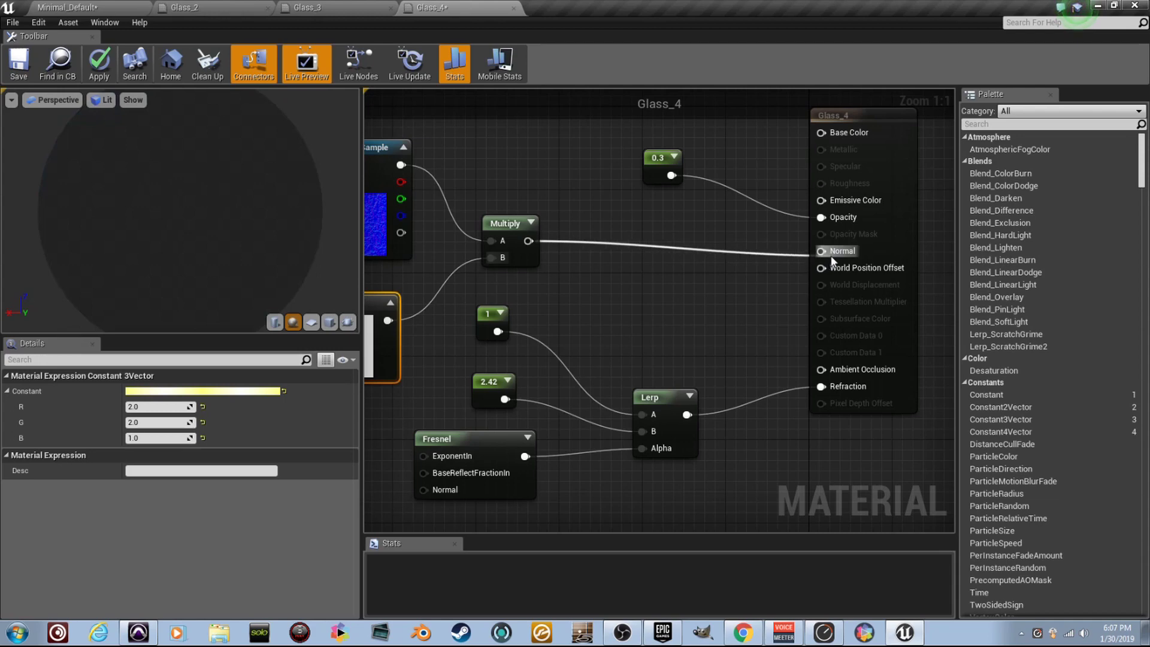
Compare the Multiply node's preview with the rust texture and constant vector previews, moving the Multiply node clear of the 1 constant
right_click_drag(526, 291, 731, 291)
scroll(568, 271, "up", 5, "ctrl")
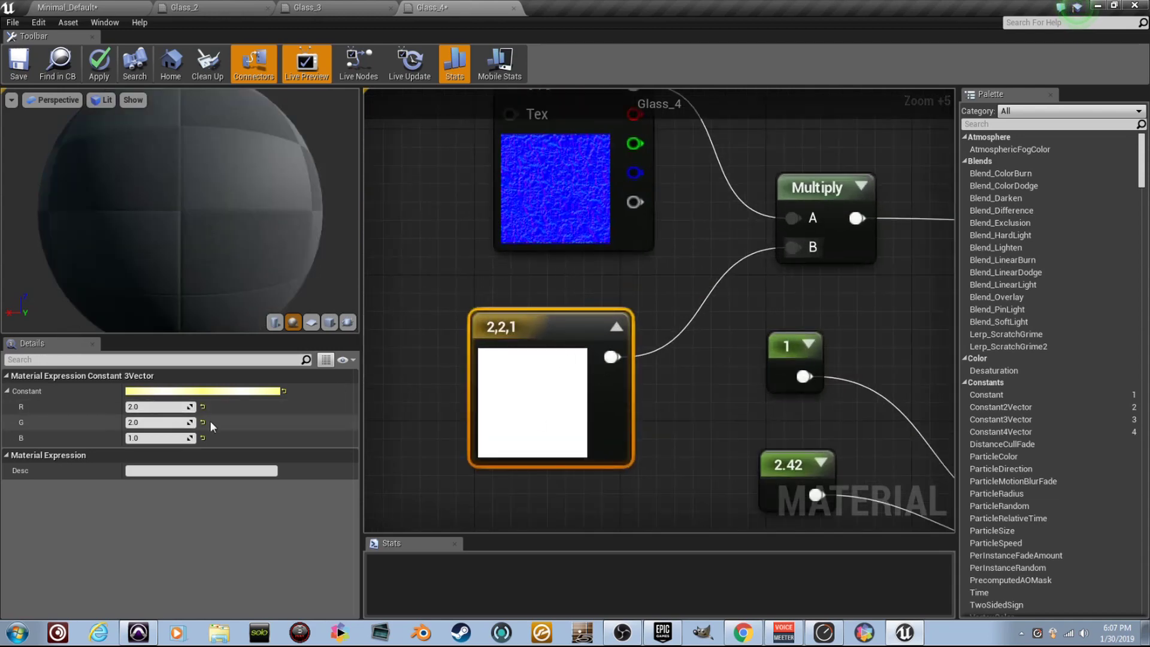
right_click_drag(553, 294, 550, 359)
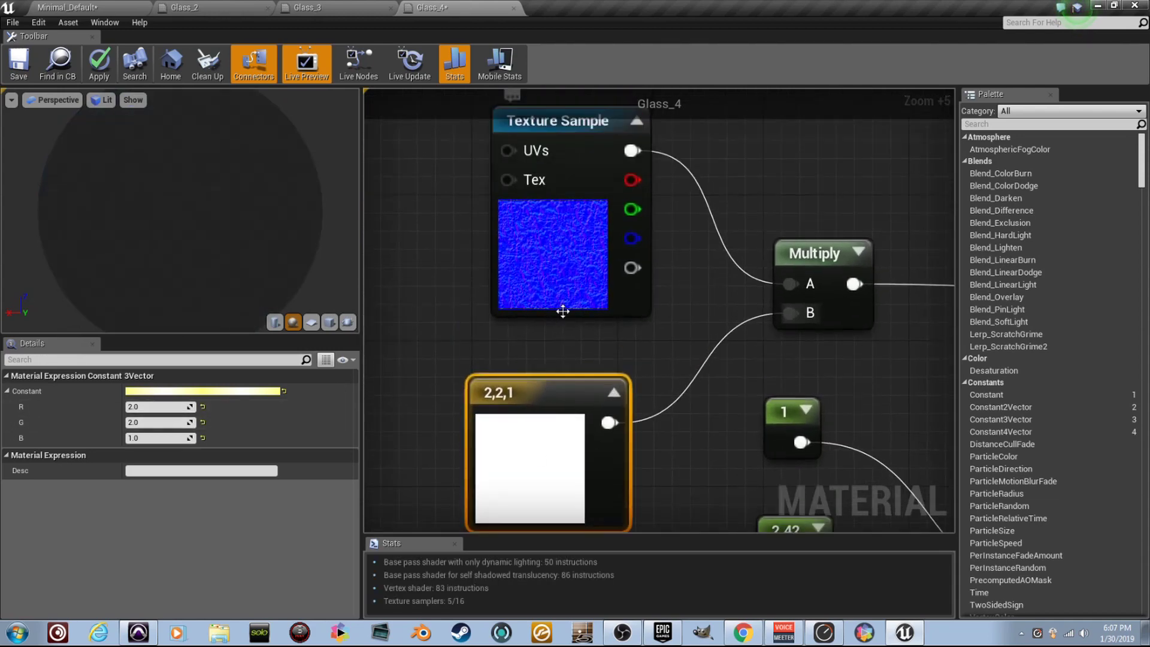
scroll(531, 267, "up", 2)
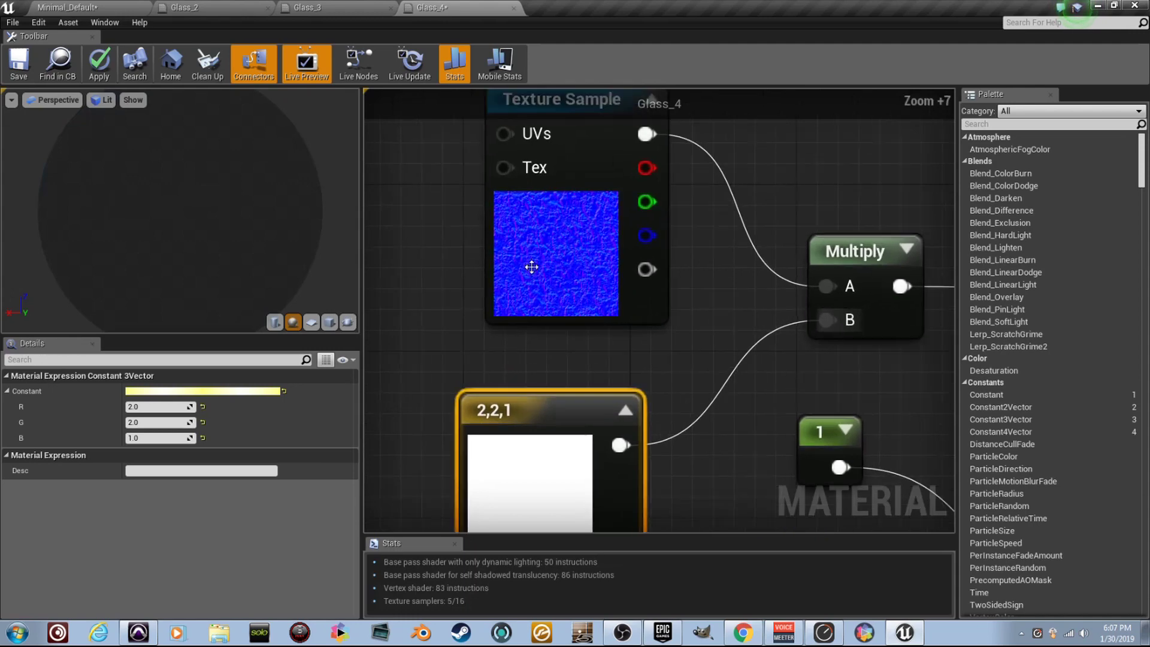
right_click_drag(621, 278, 546, 293)
left_click(830, 263)
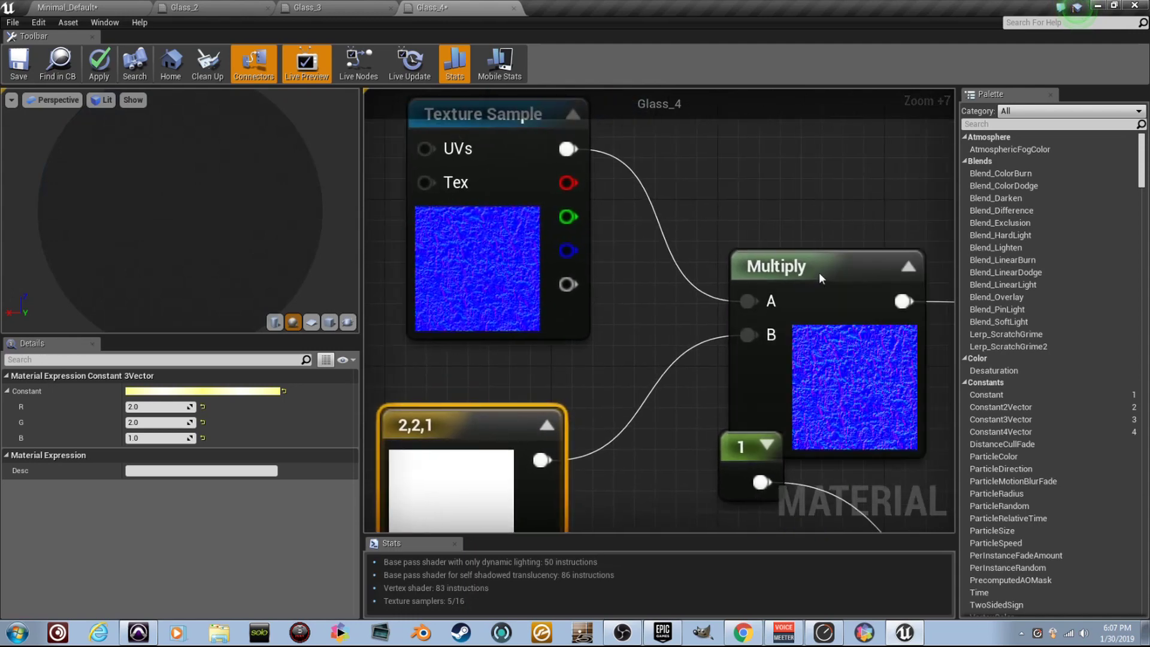
left_click_drag(790, 310, 774, 243)
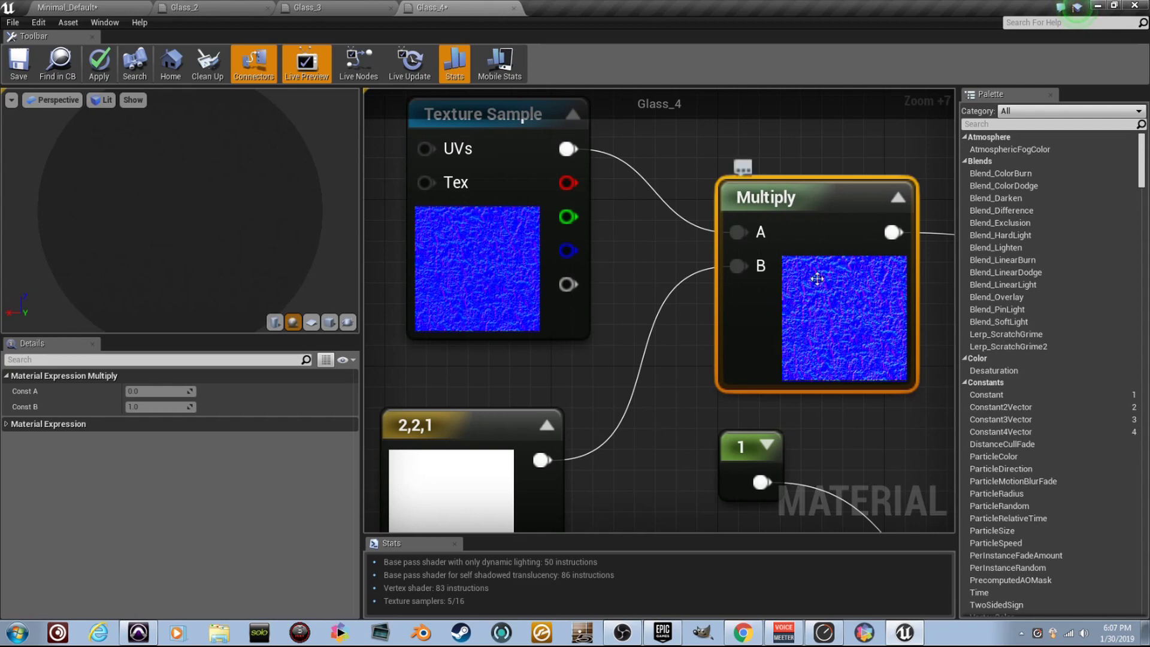
left_click(897, 198)
Delete the 0.3 constant feeding the material's Opacity input
scroll(839, 257, "down", 5)
right_click_drag(839, 258, 468, 410)
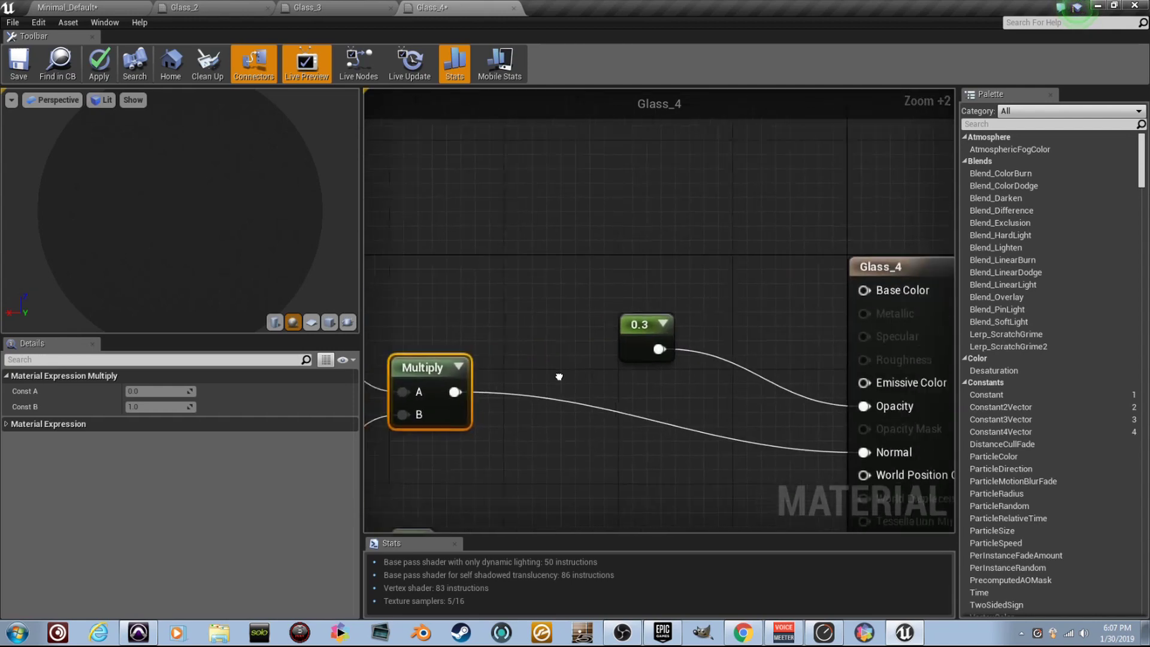
right_click_drag(684, 354, 600, 351)
scroll(600, 351, "up", 3)
left_click(538, 330)
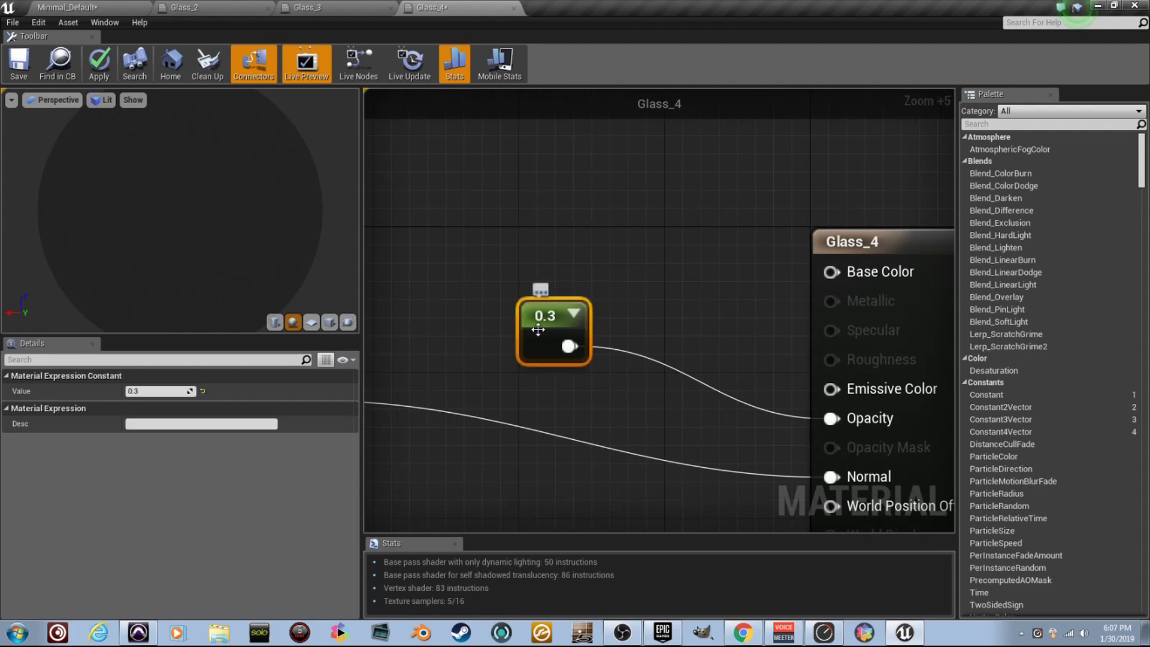
key("Delete")
Add a Noise node above the Multiply node and connect its output to the material's Opacity input
right_click_drag(503, 294, 566, 315)
right_click(565, 316)
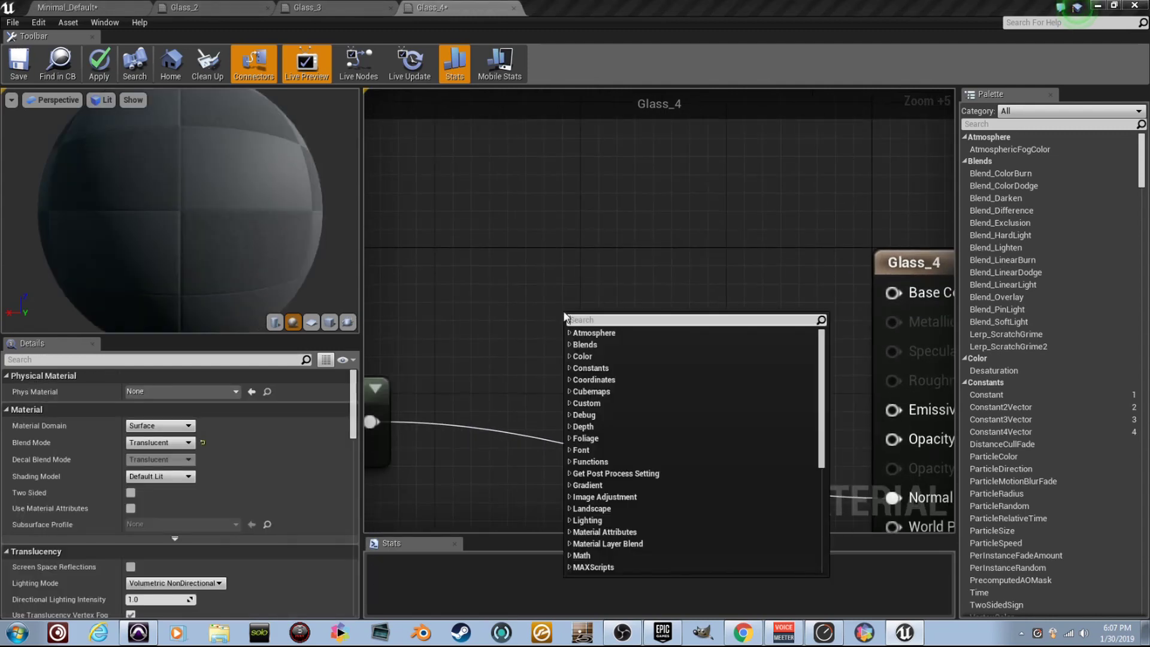
type("noise")
key("Return")
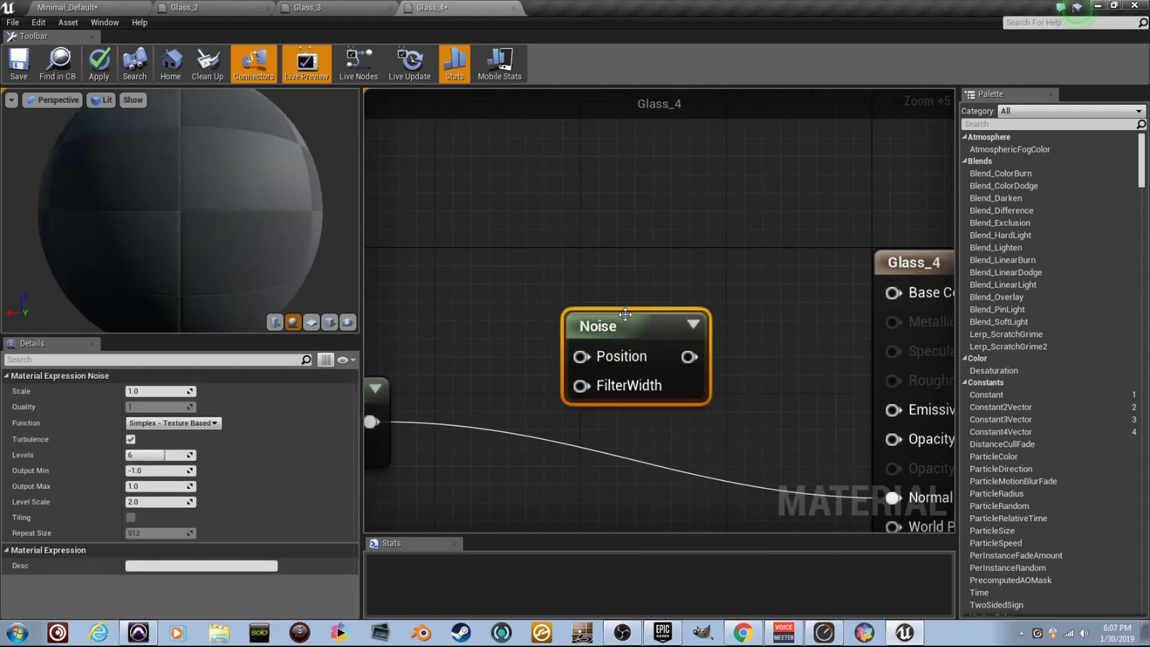
left_click_drag(626, 314, 477, 188)
left_click_drag(554, 222, 771, 449)
Set the Noise node's scale to 0.0025
right_click_drag(548, 415, 800, 429)
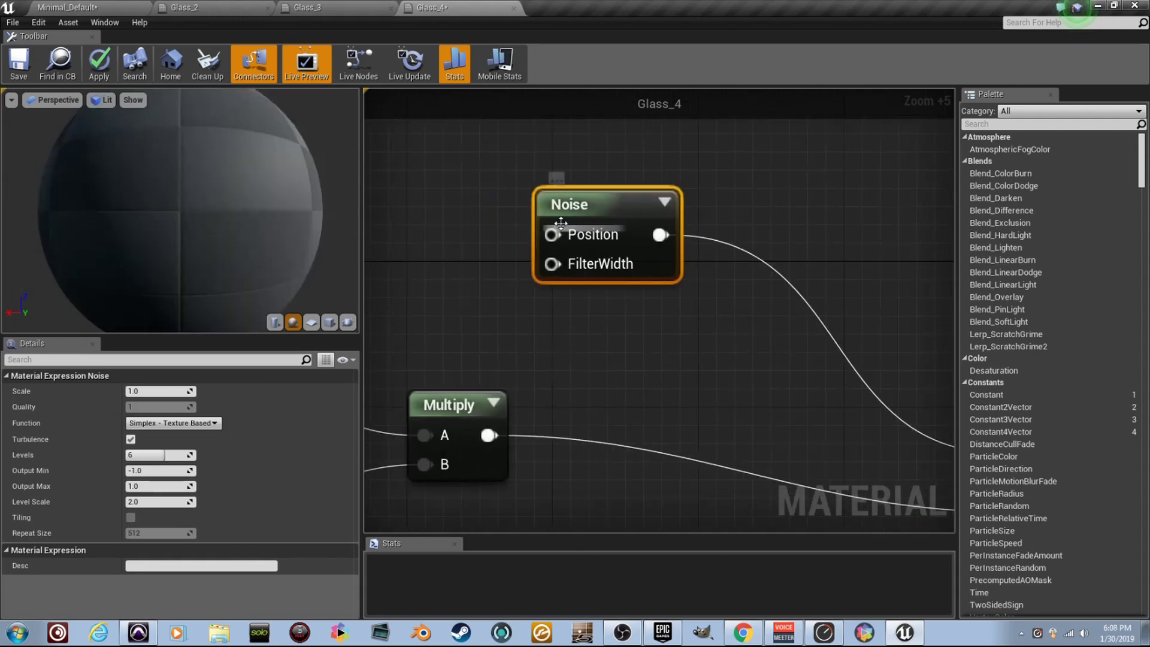
left_click(161, 394)
type(".002")
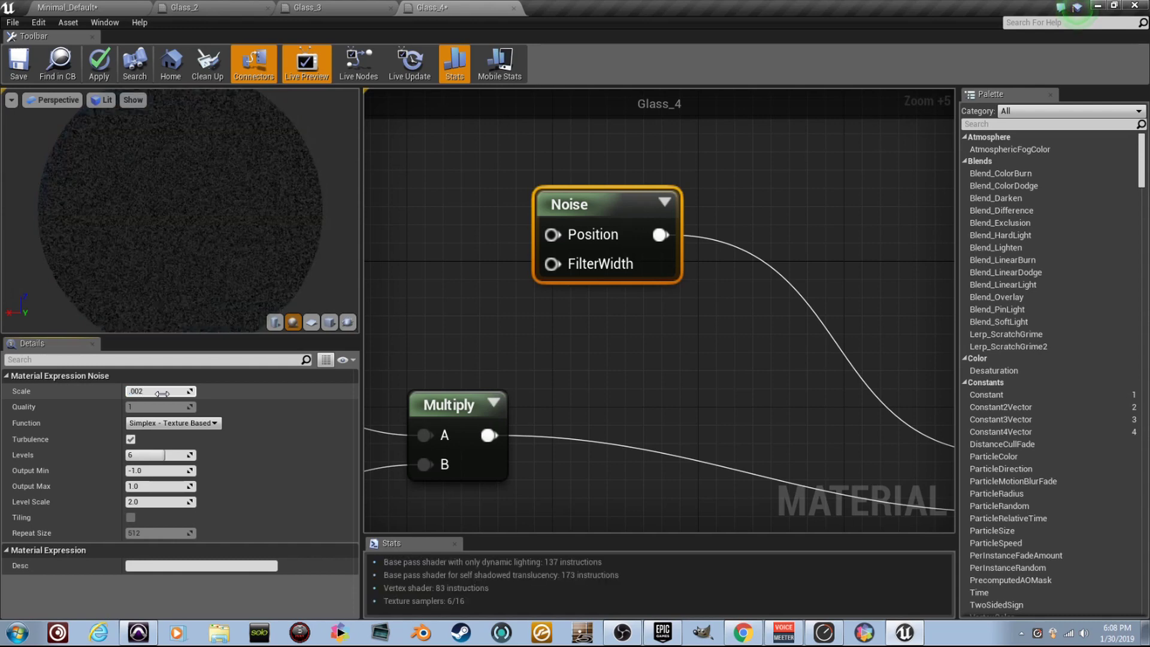
type("5")
key("Return")
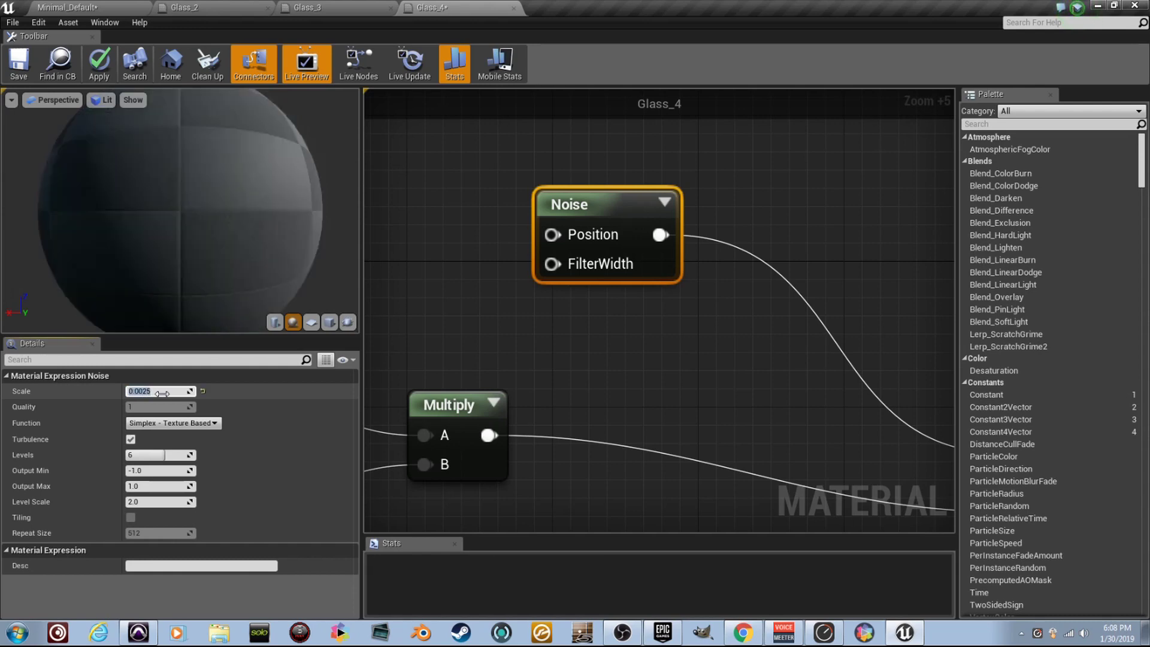
Set the Noise node's output minimum to 0.3 and output maximum to 0.6, and save the Glass_4 material
left_click(157, 470)
type(".3")
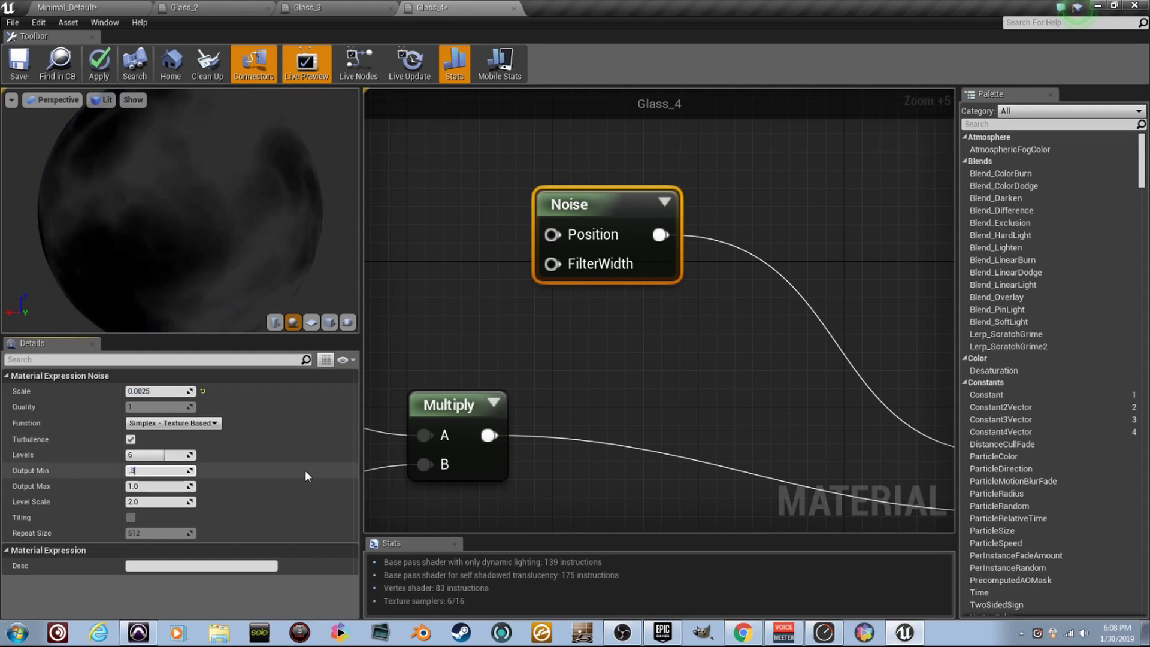
key("Return")
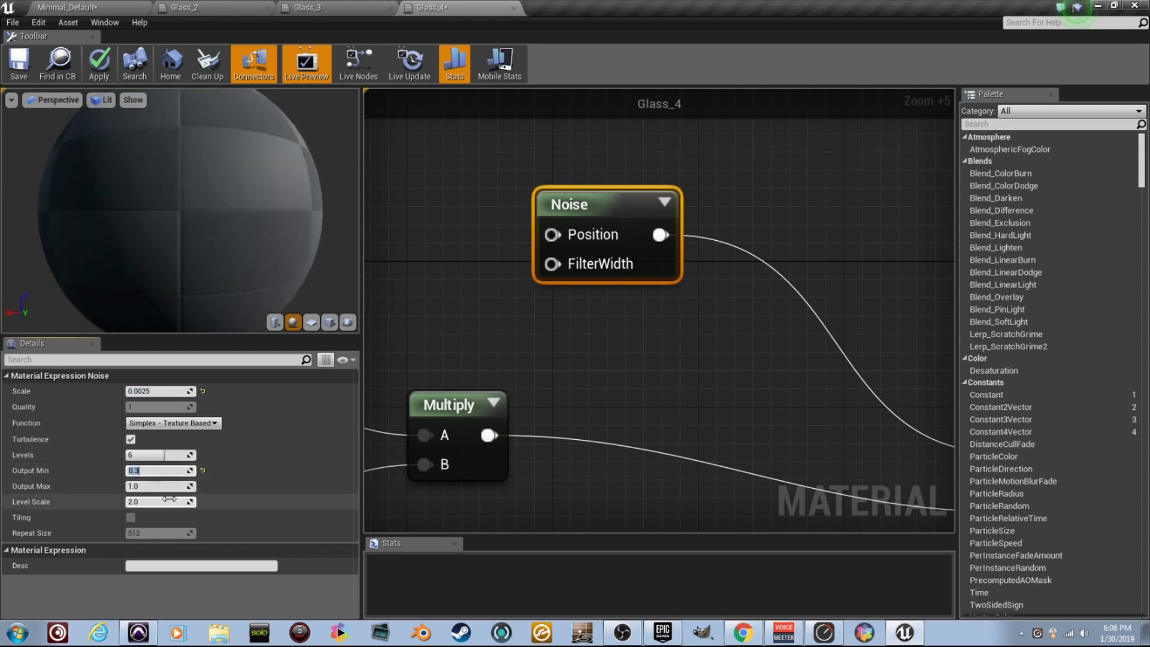
key("Return")
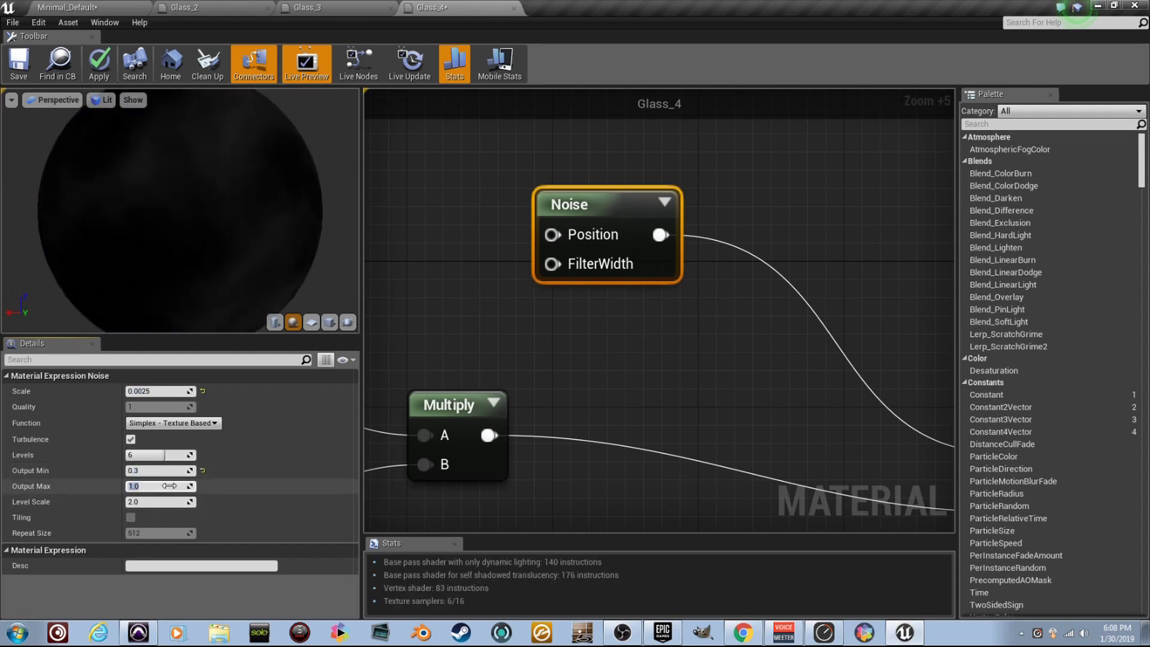
type("0.6")
key("Return")
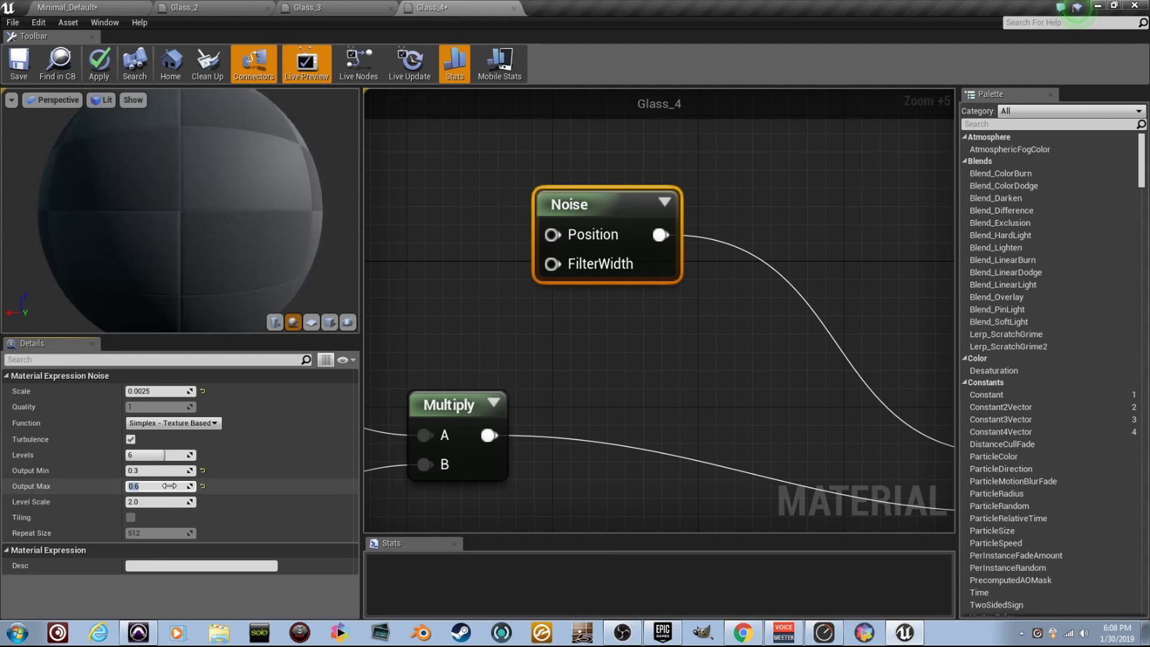
left_click(23, 67)
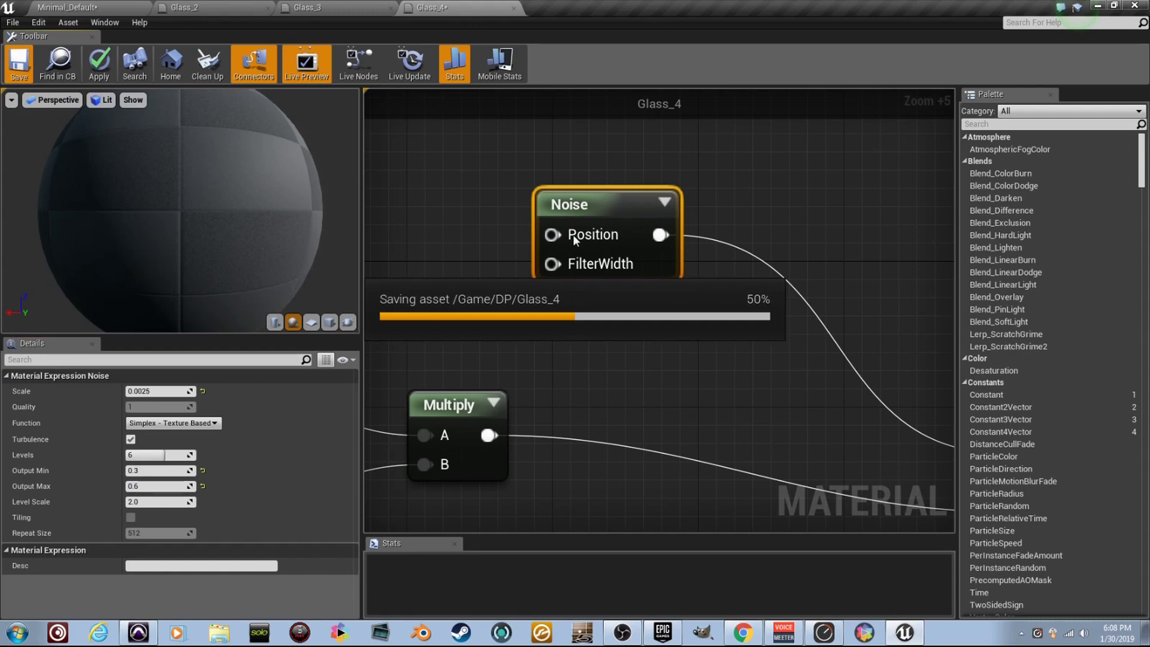
Return to the level and examine the glass panes of the four gold-framed mirrors up close and from across the room
left_click(109, 6)
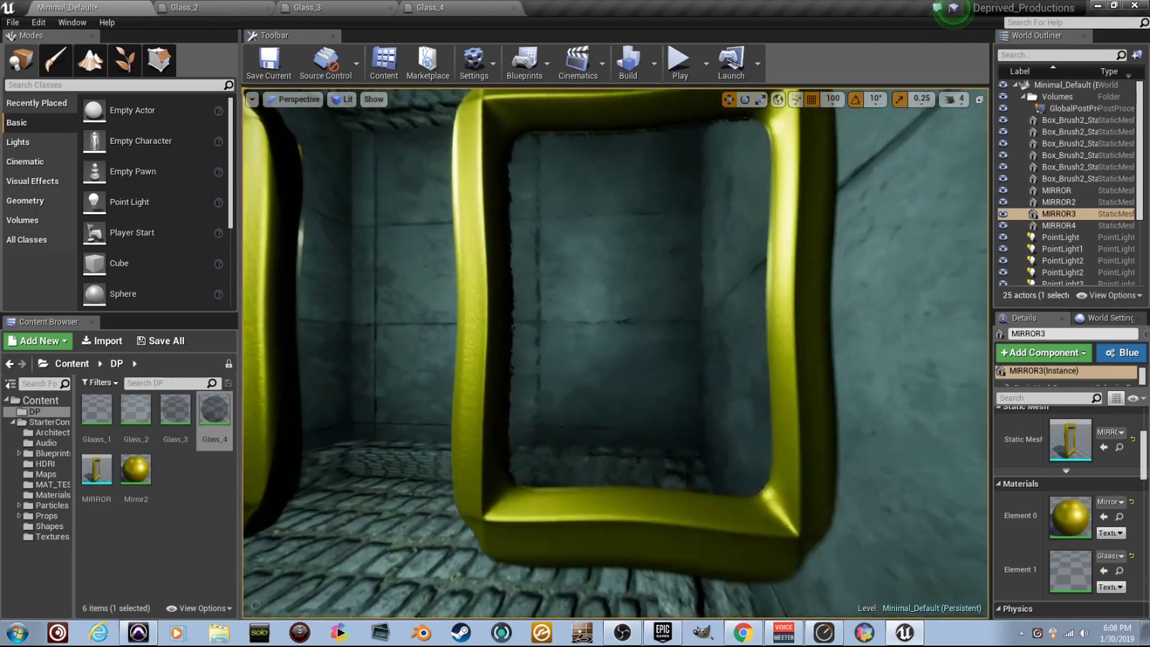
key("w")
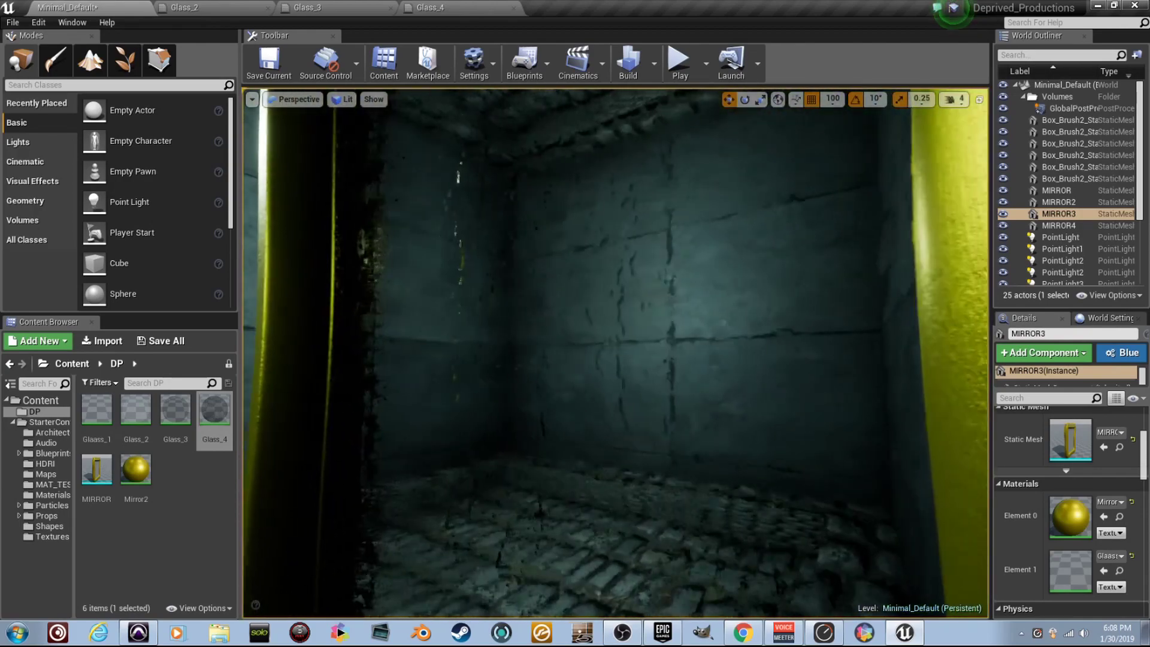
right_click_drag(615, 353, 701, 354)
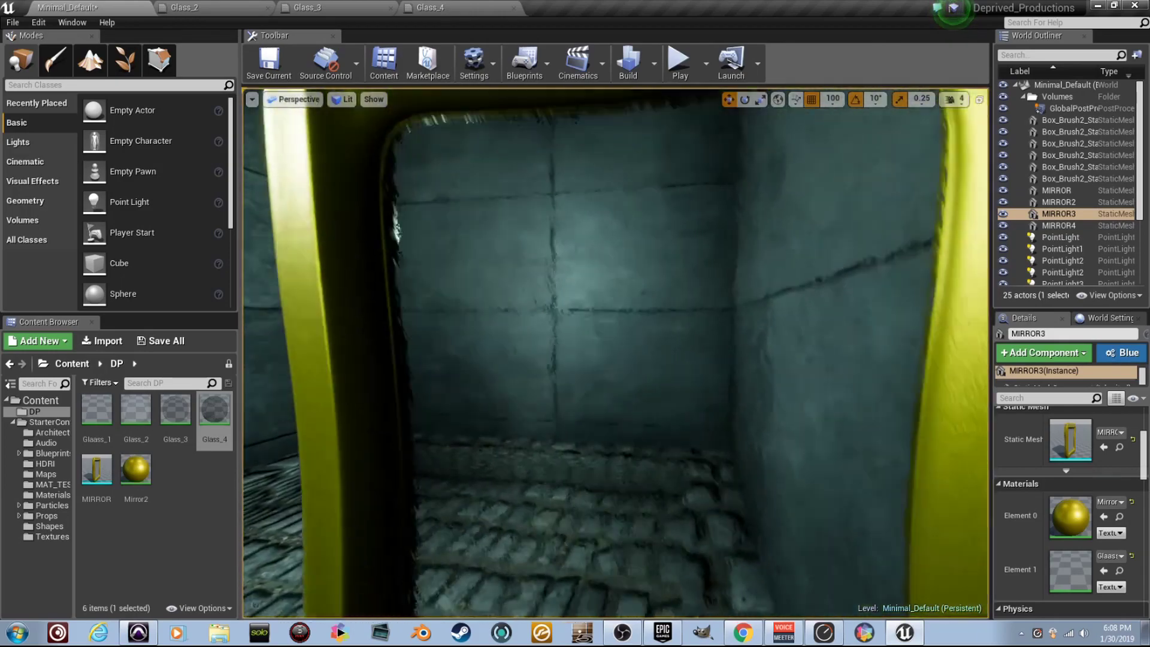
key("Down")
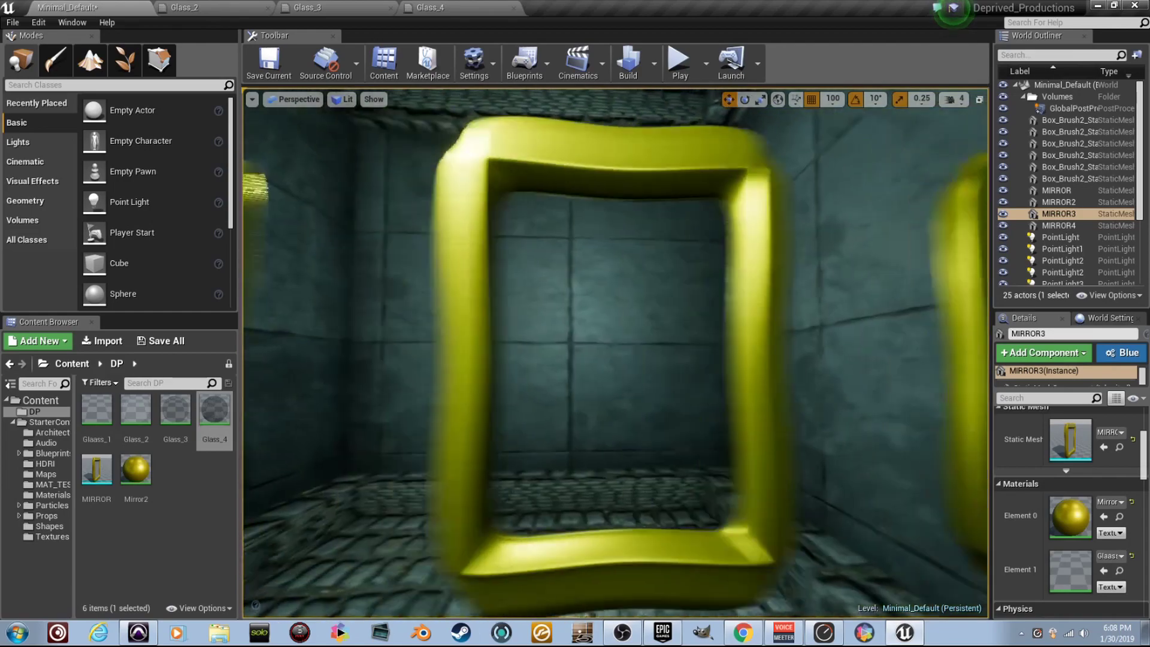
right_click_drag(615, 354, 701, 365)
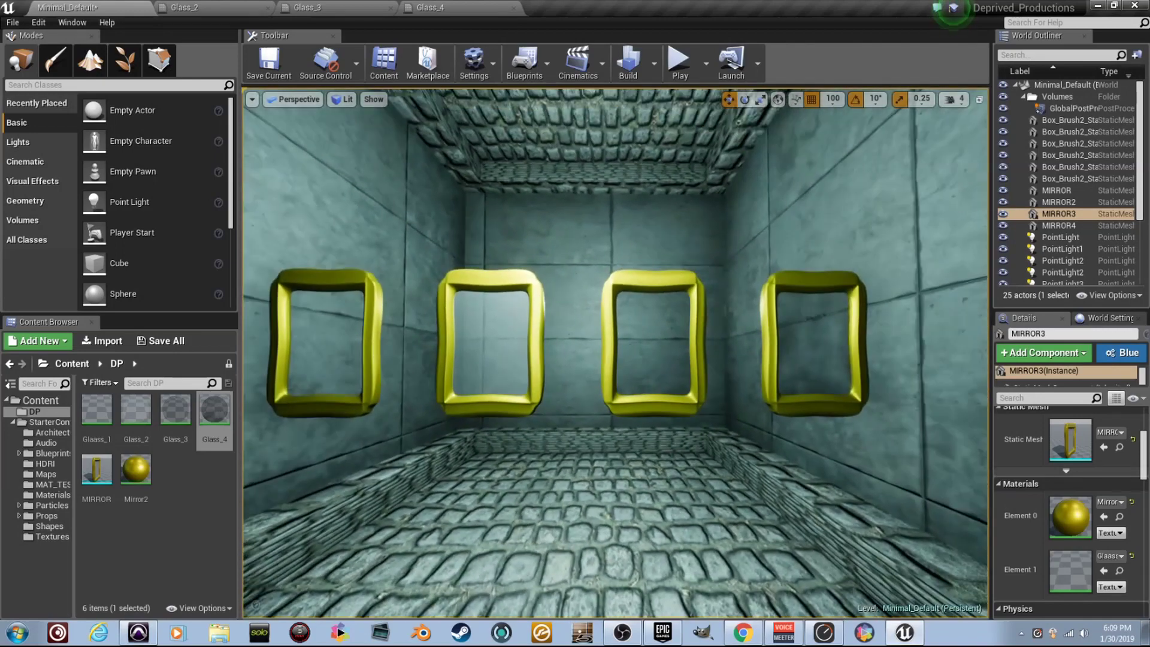
right_click_drag(615, 352, 573, 368)
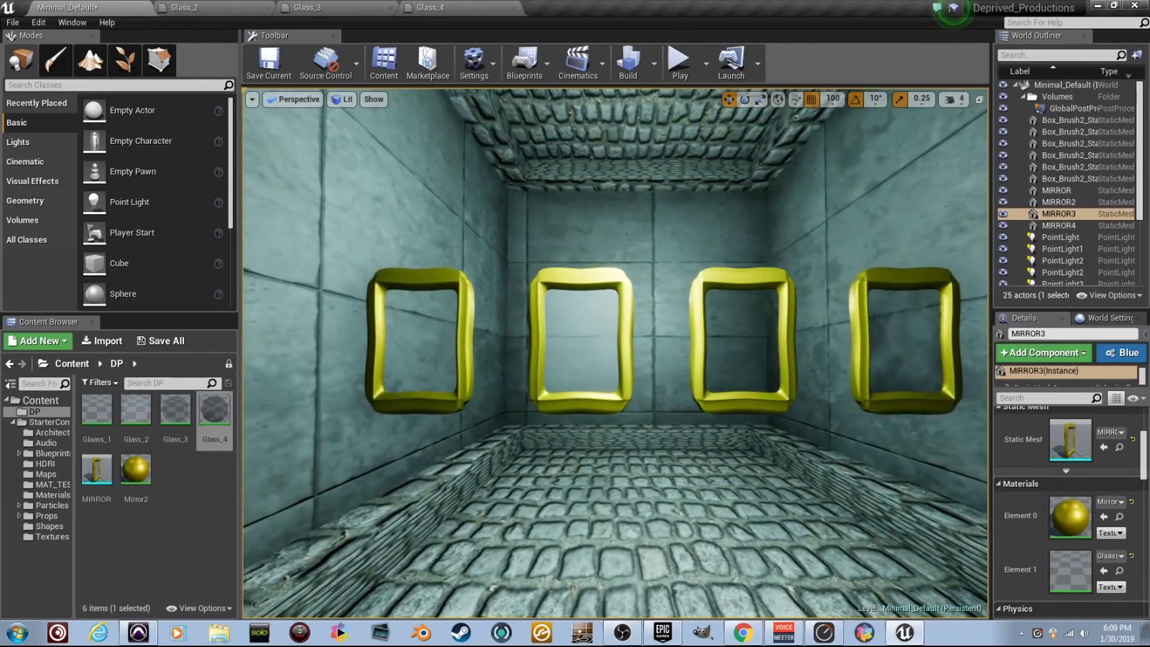